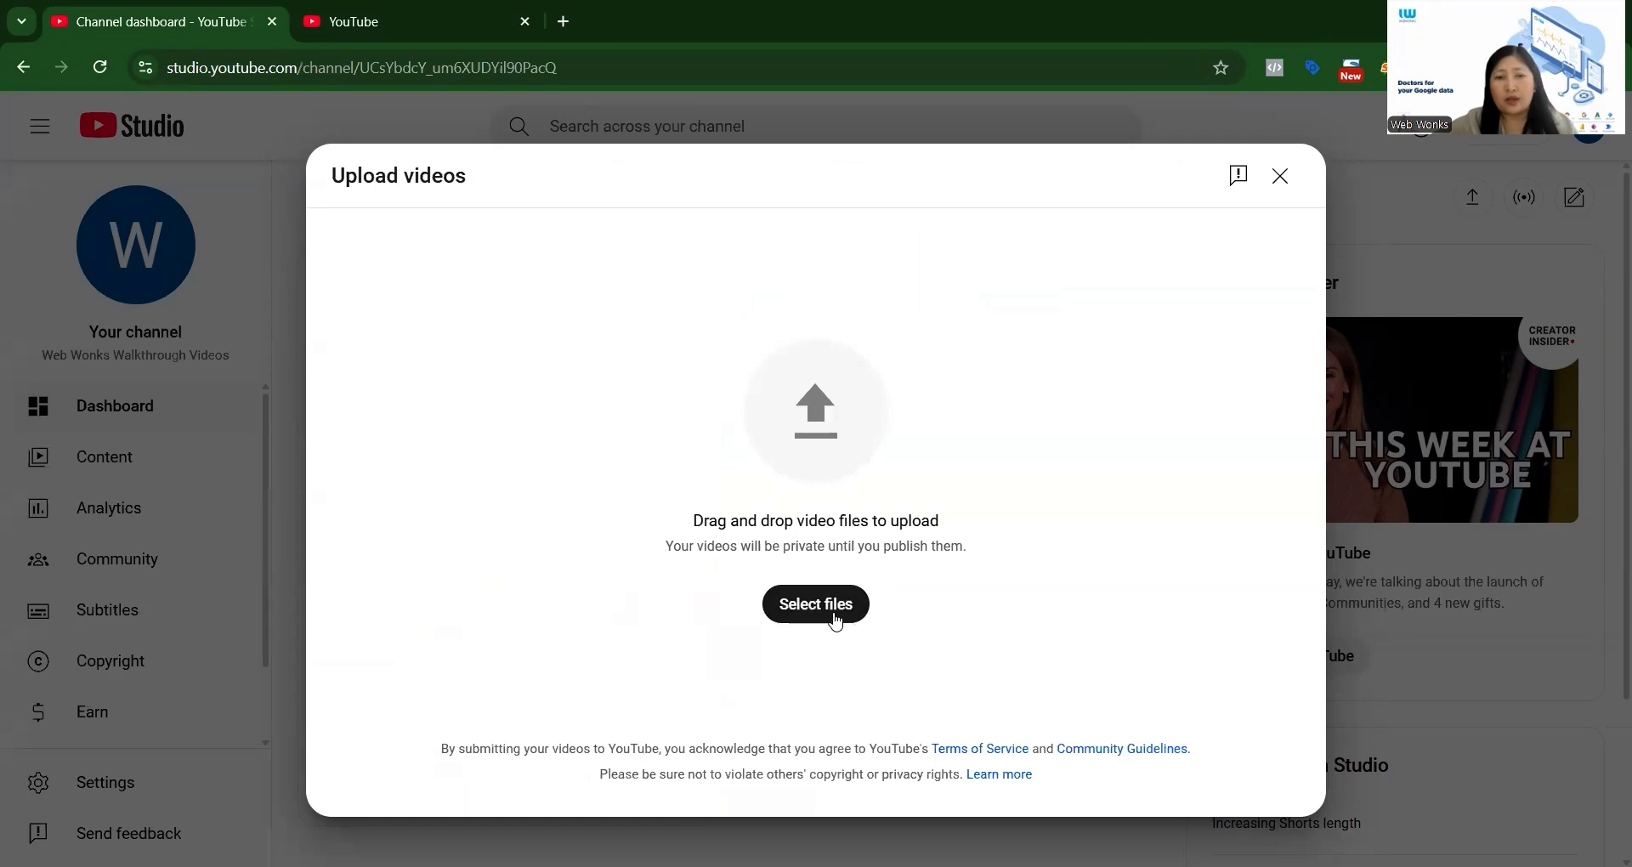
Upload the file "video 1" from the "optimise YT" folder.
click(835, 624)
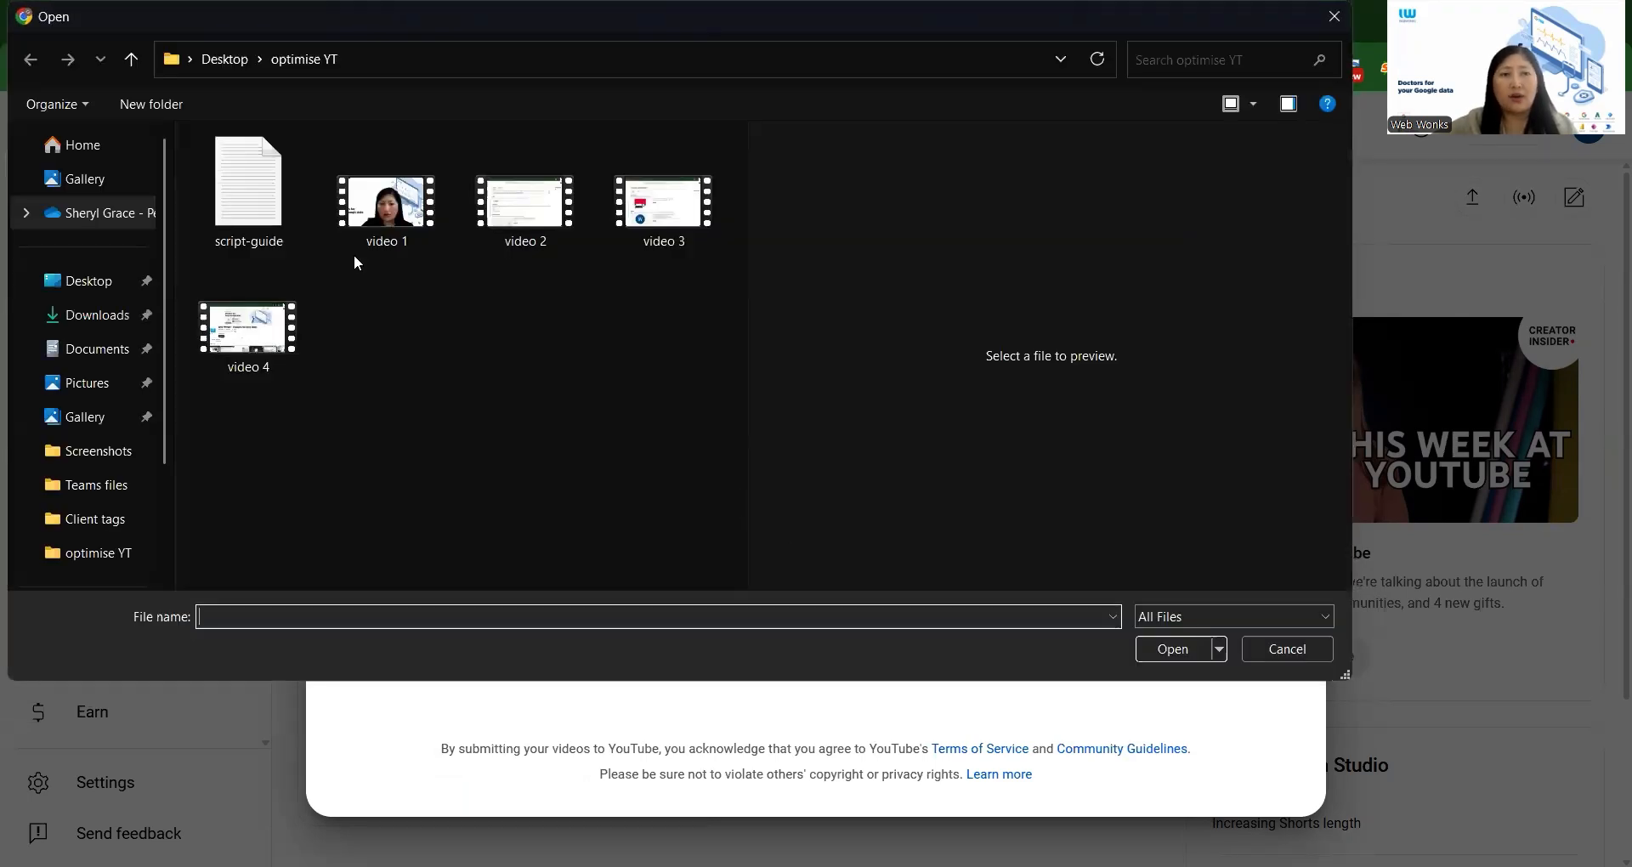
click(379, 212)
click(1184, 653)
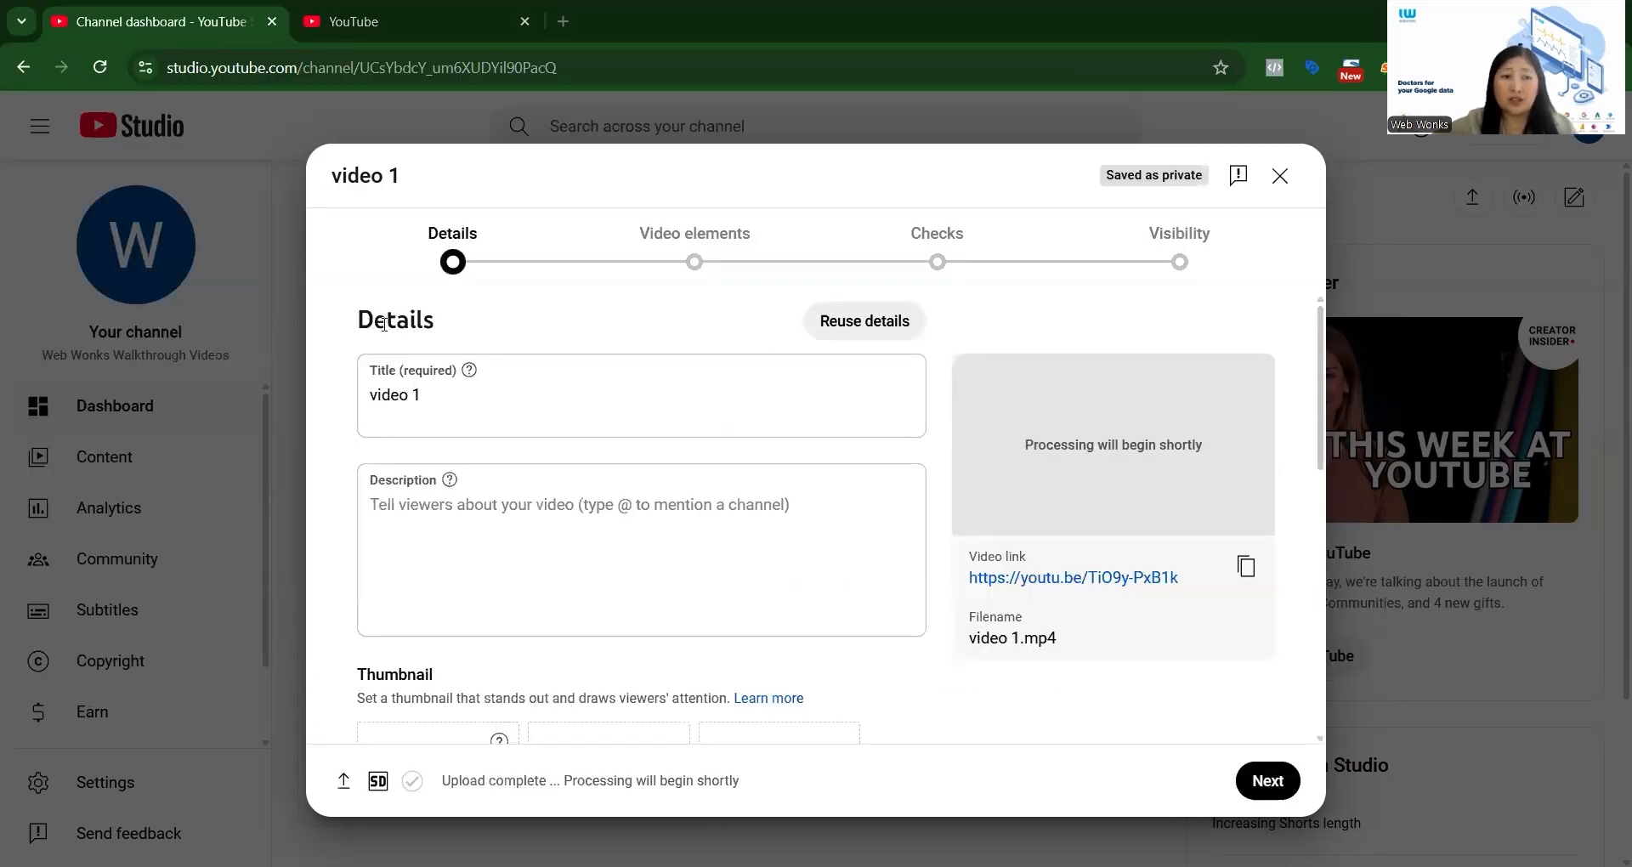
Examine the title and description fields in the uploaded video's details.
scroll(463, 336, down, 2)
scroll(448, 345, up, 2)
scroll(448, 344, down, 2)
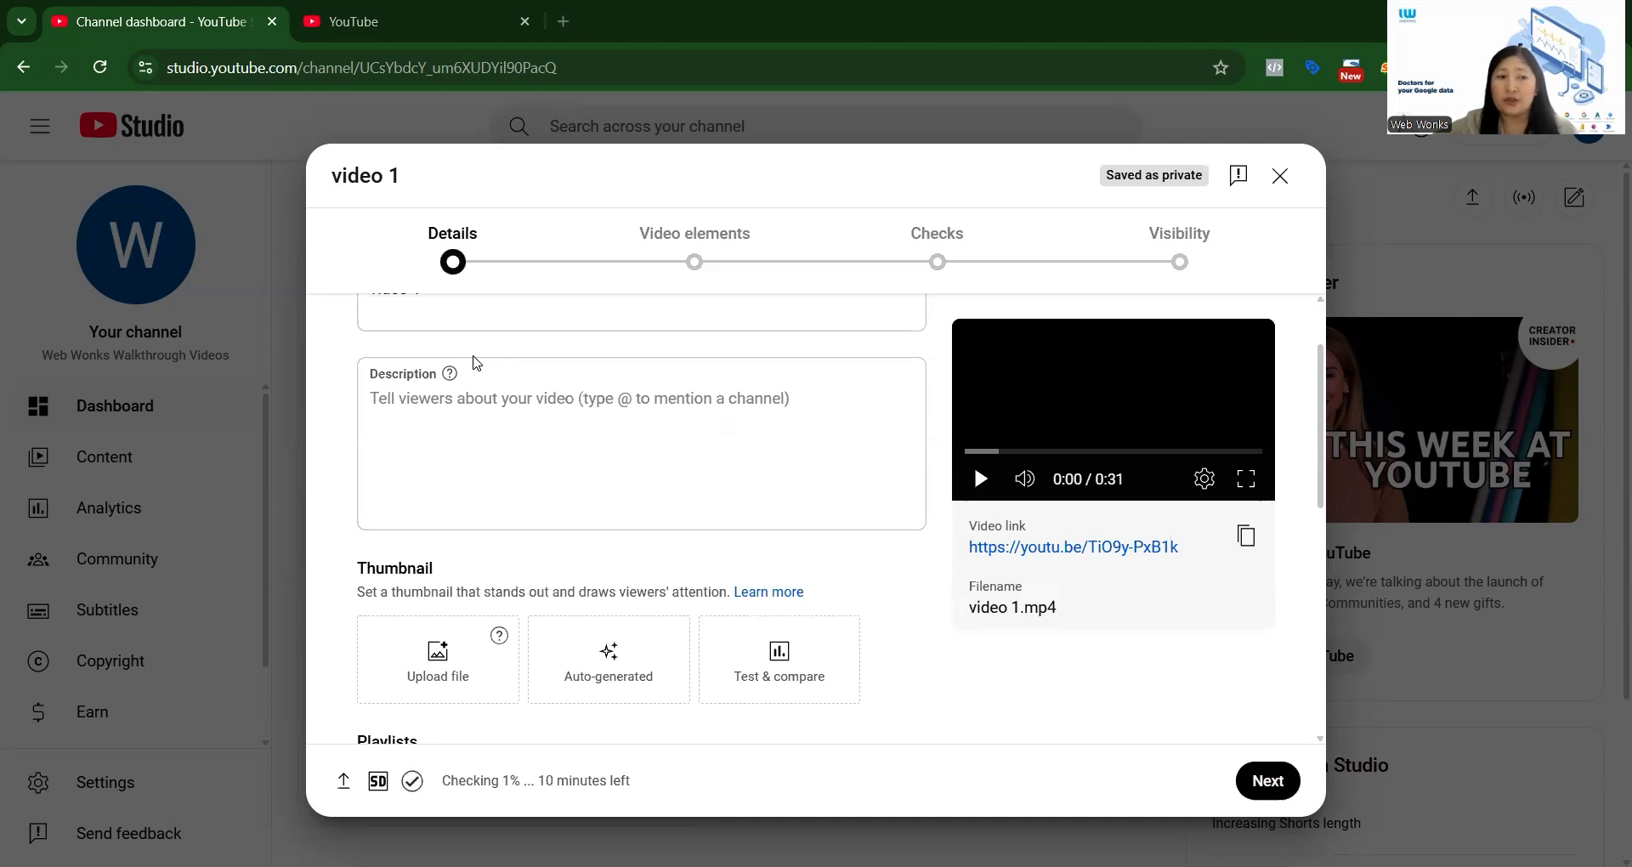
scroll(509, 340, up, 1)
scroll(507, 340, up, 1)
scroll(502, 343, down, 1)
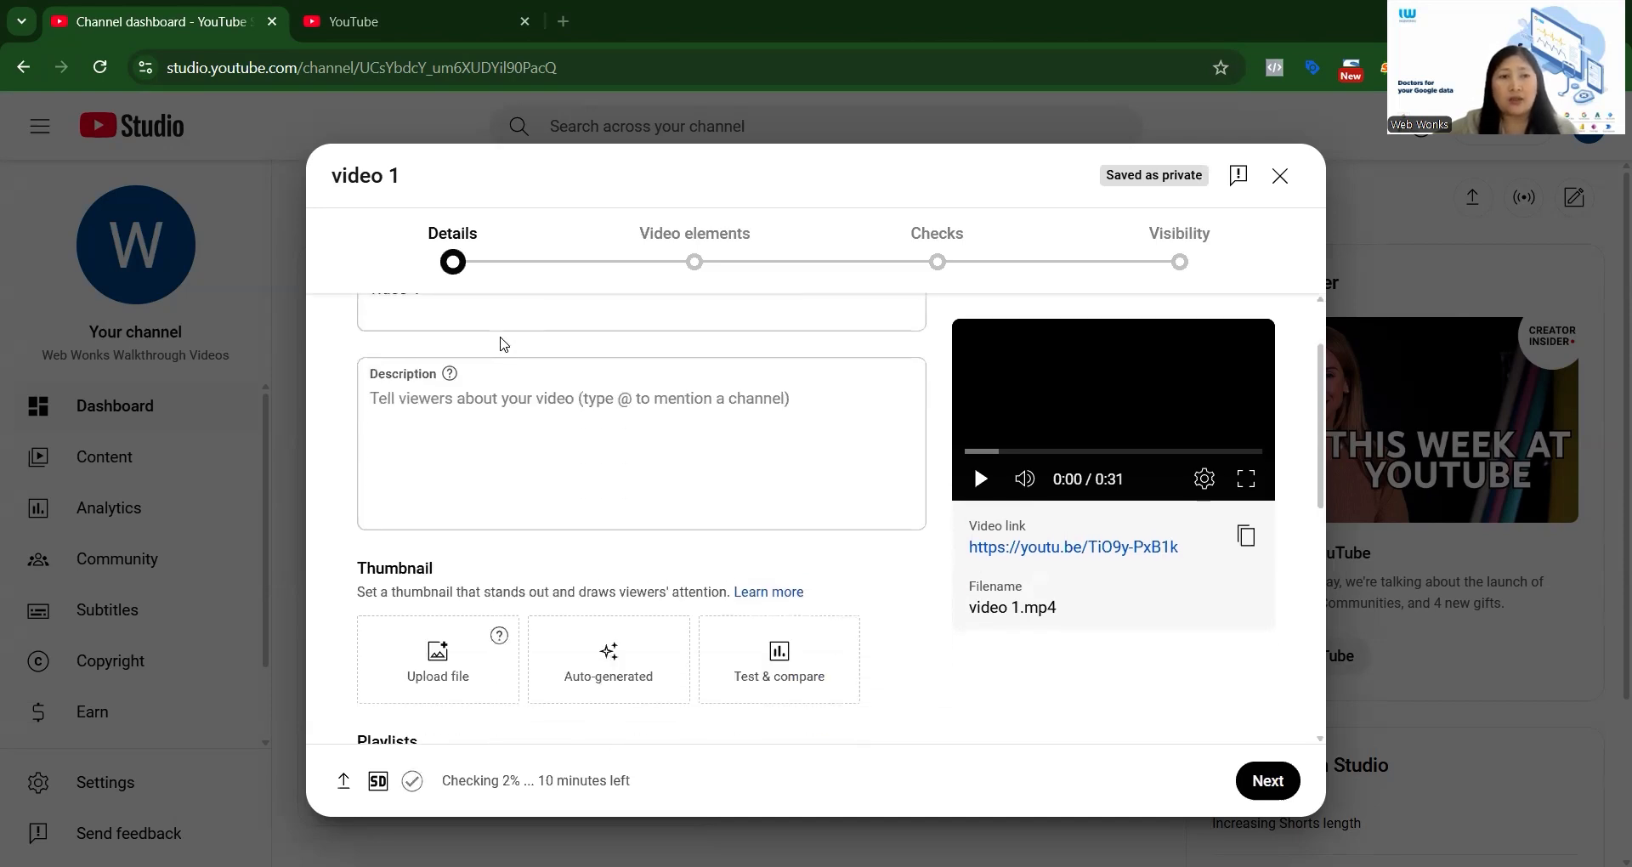
click(455, 323)
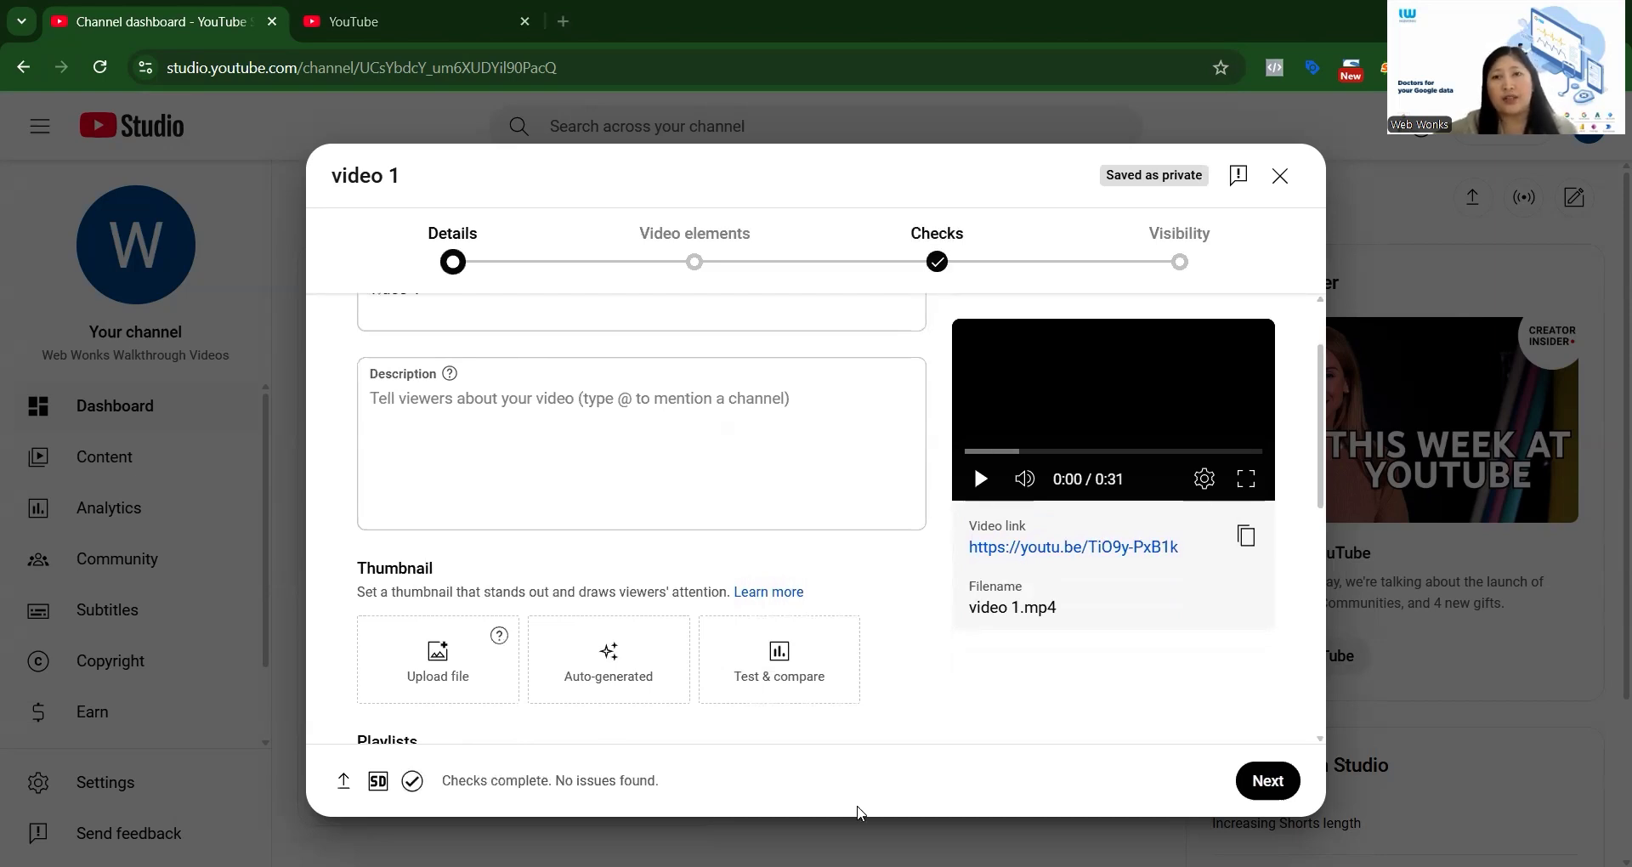
click(479, 416)
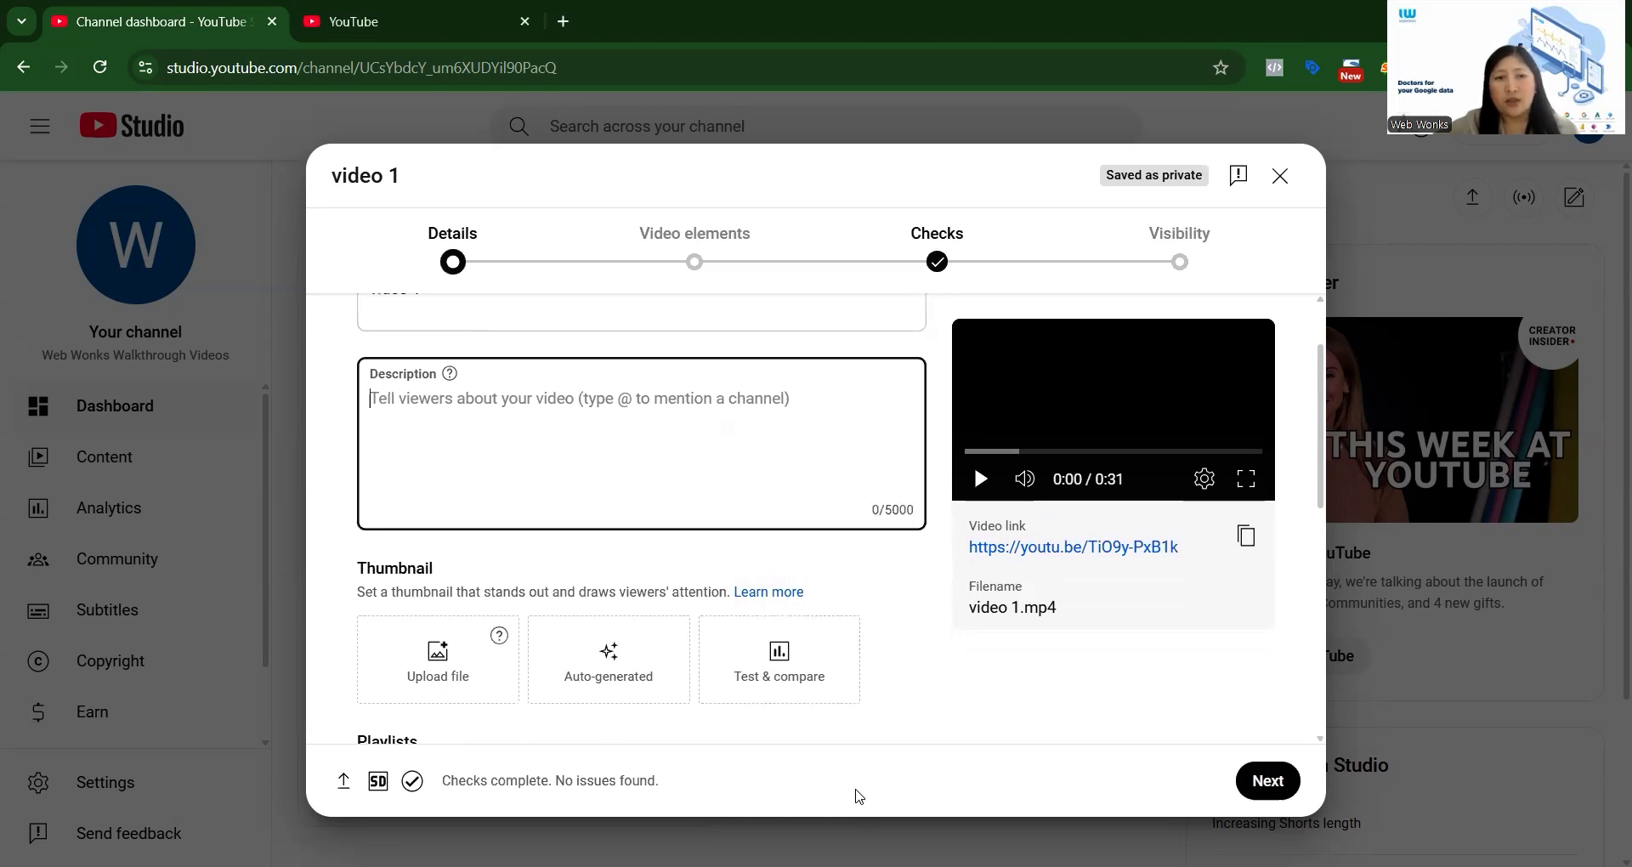
click(859, 796)
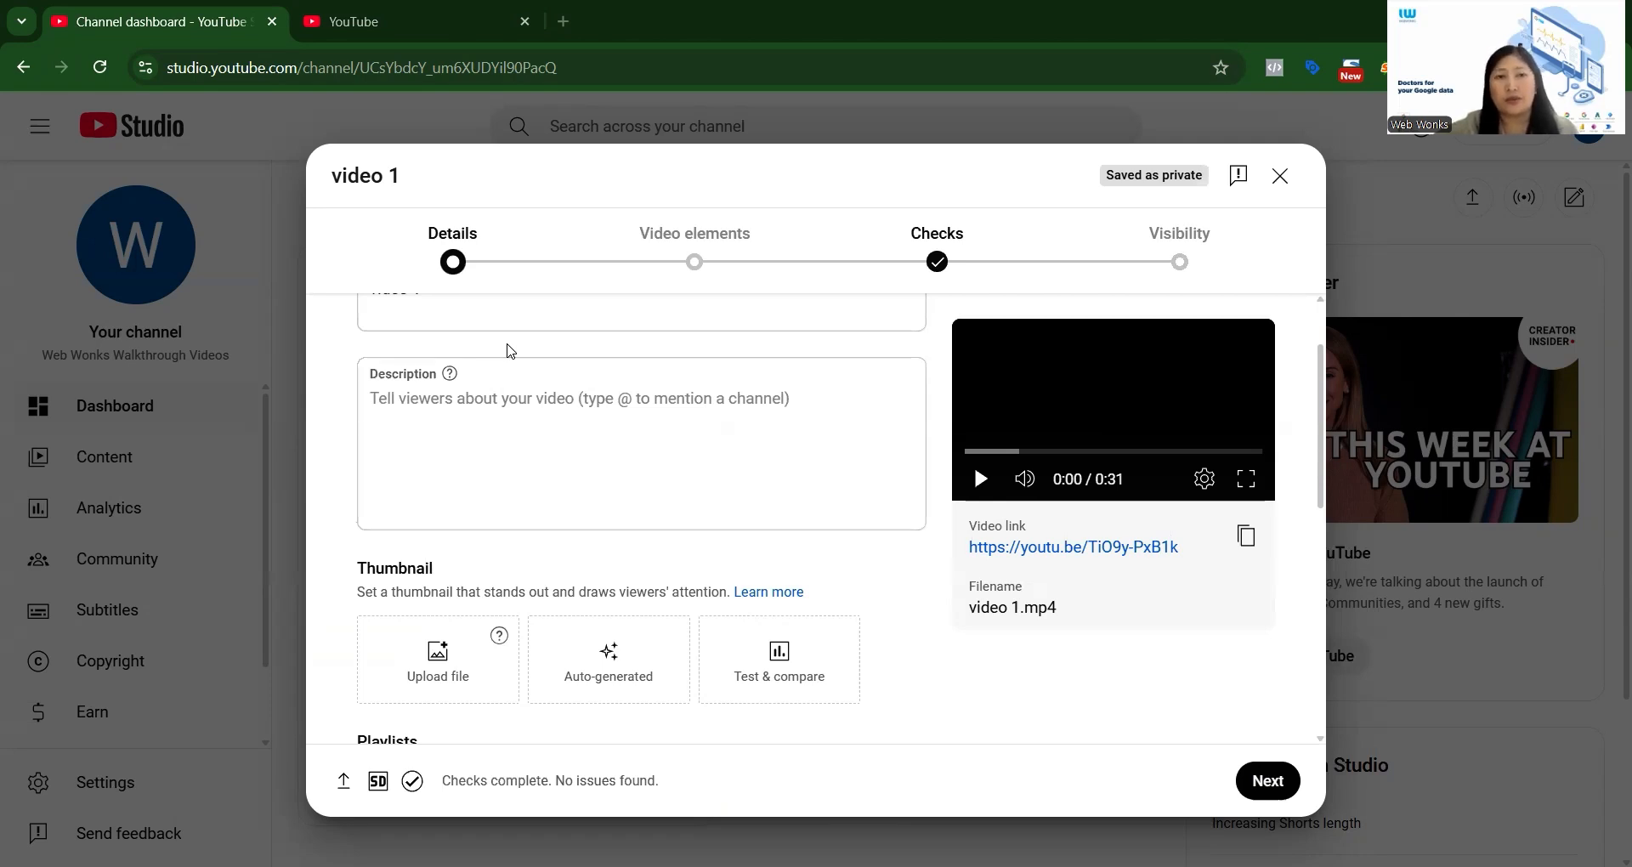
Set the first auto-generated image as the video's thumbnail.
scroll(510, 351, down, 3)
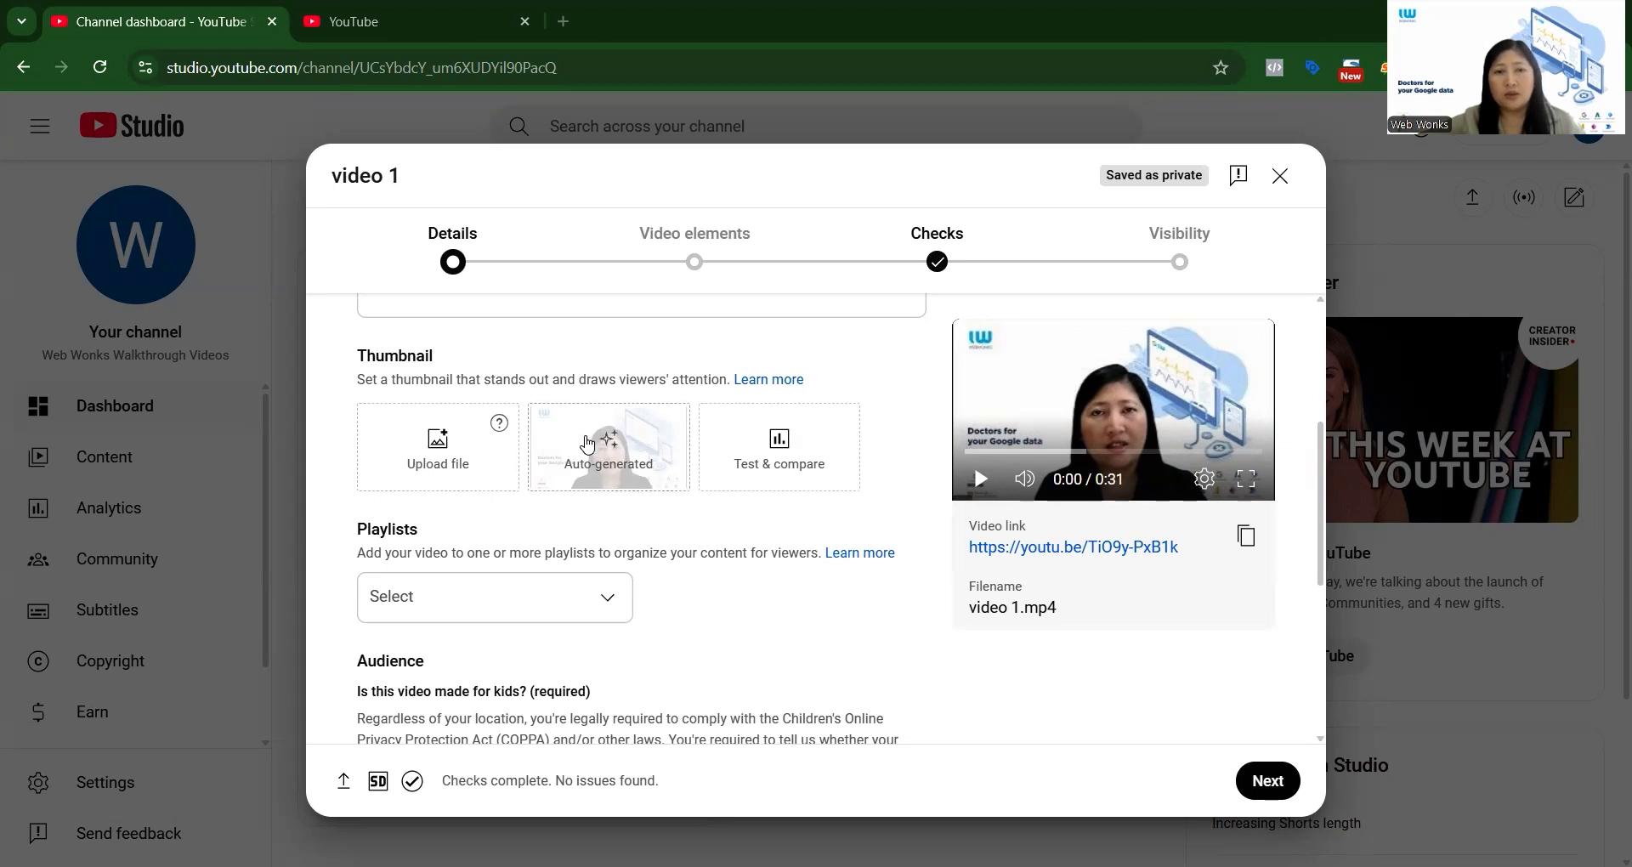
click(631, 468)
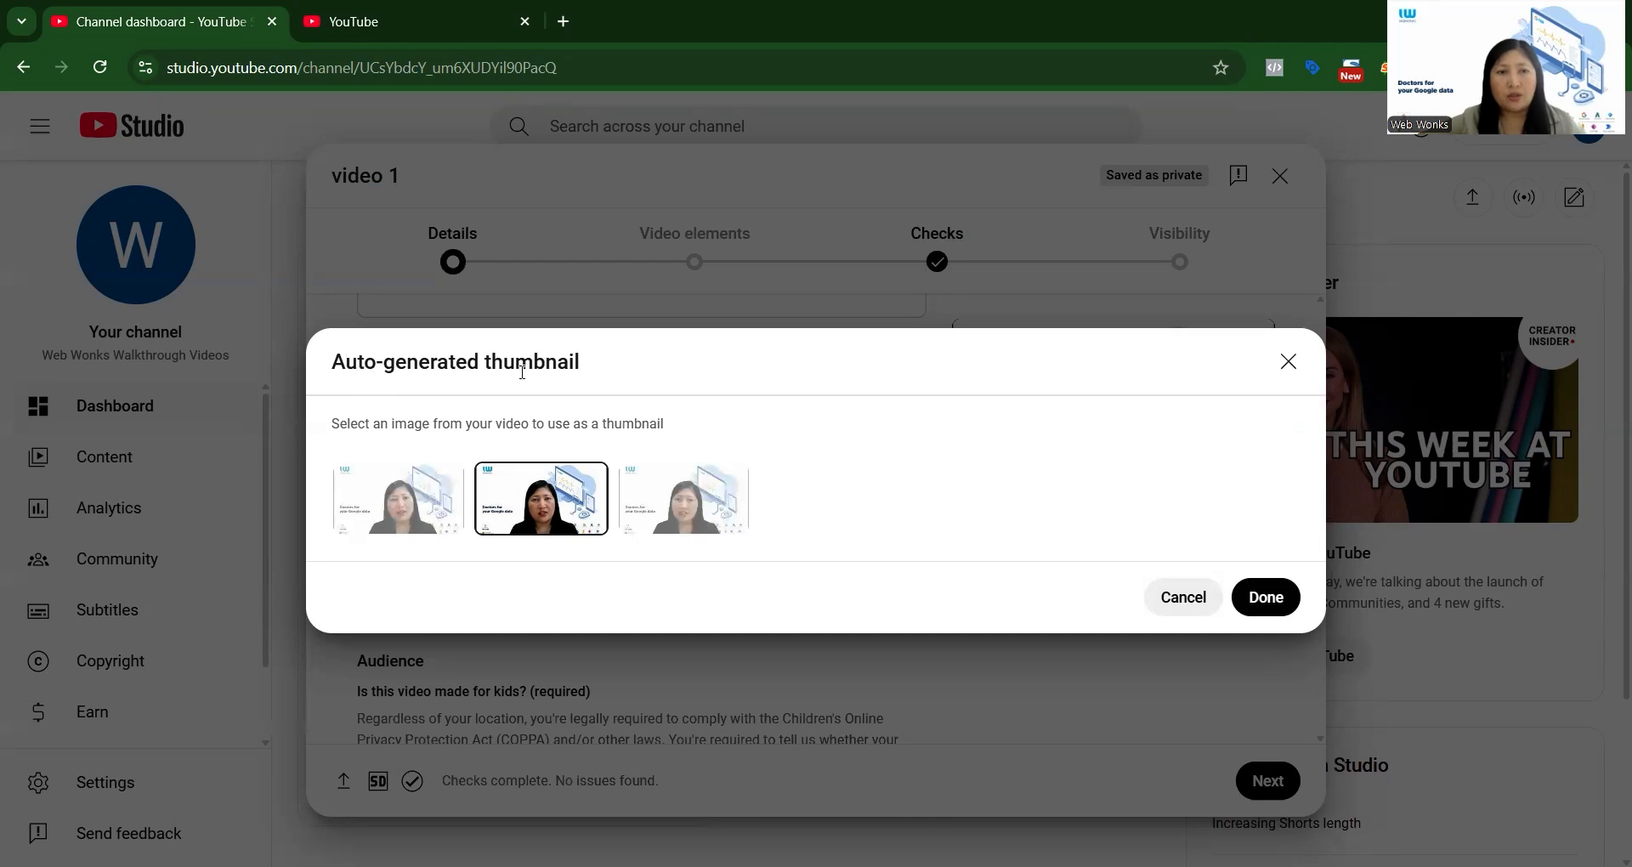
click(394, 515)
click(1265, 598)
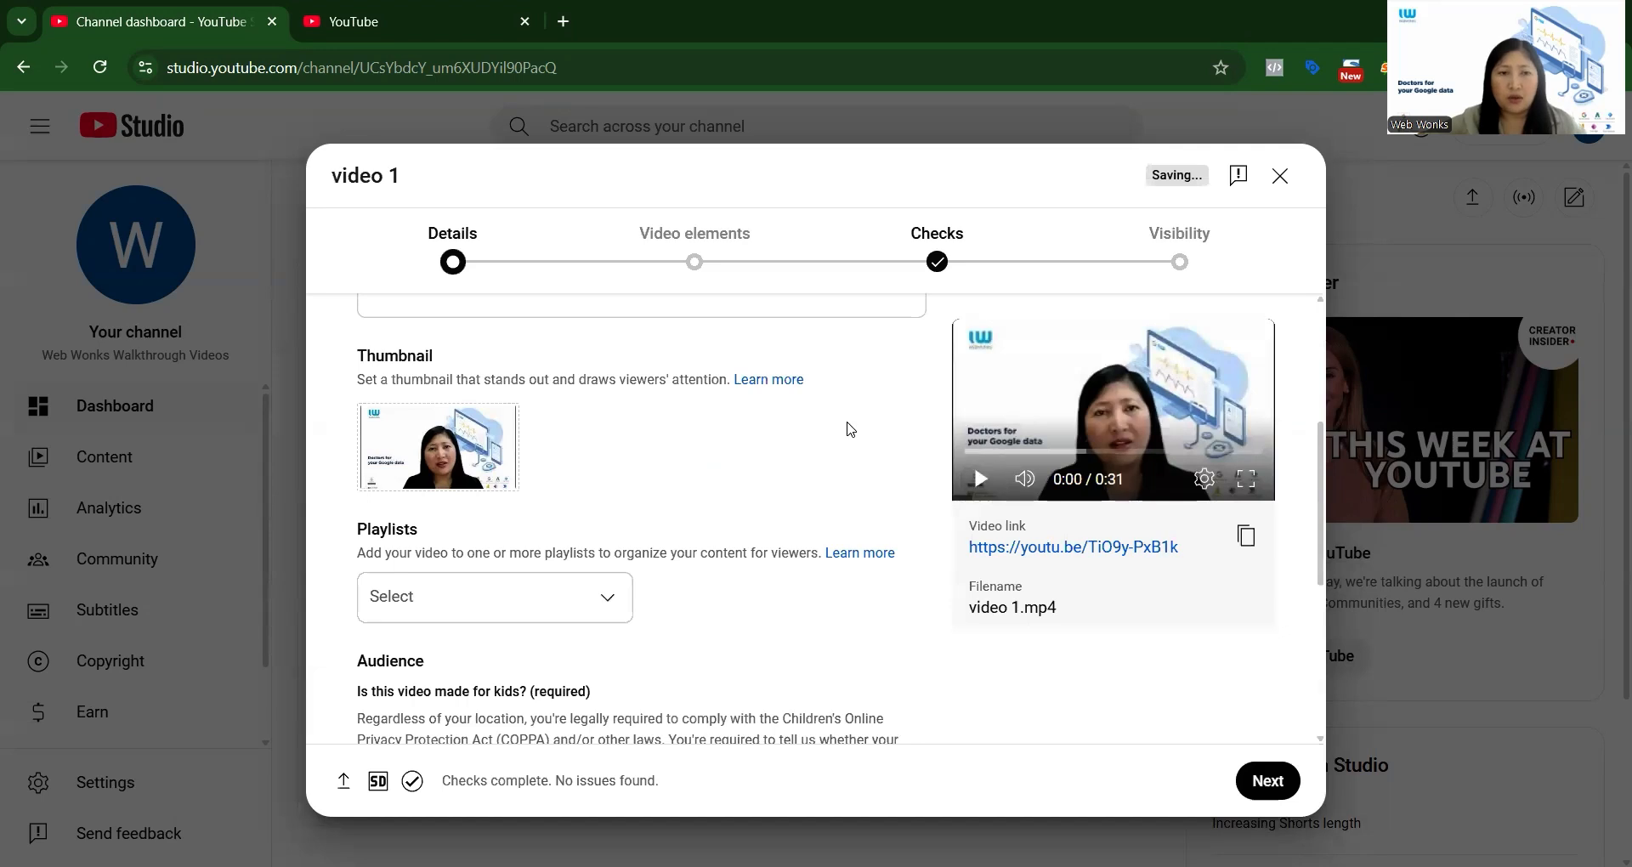
Reselect the thumbnail, using the third auto-generated image from the video.
mouse_move(434, 459)
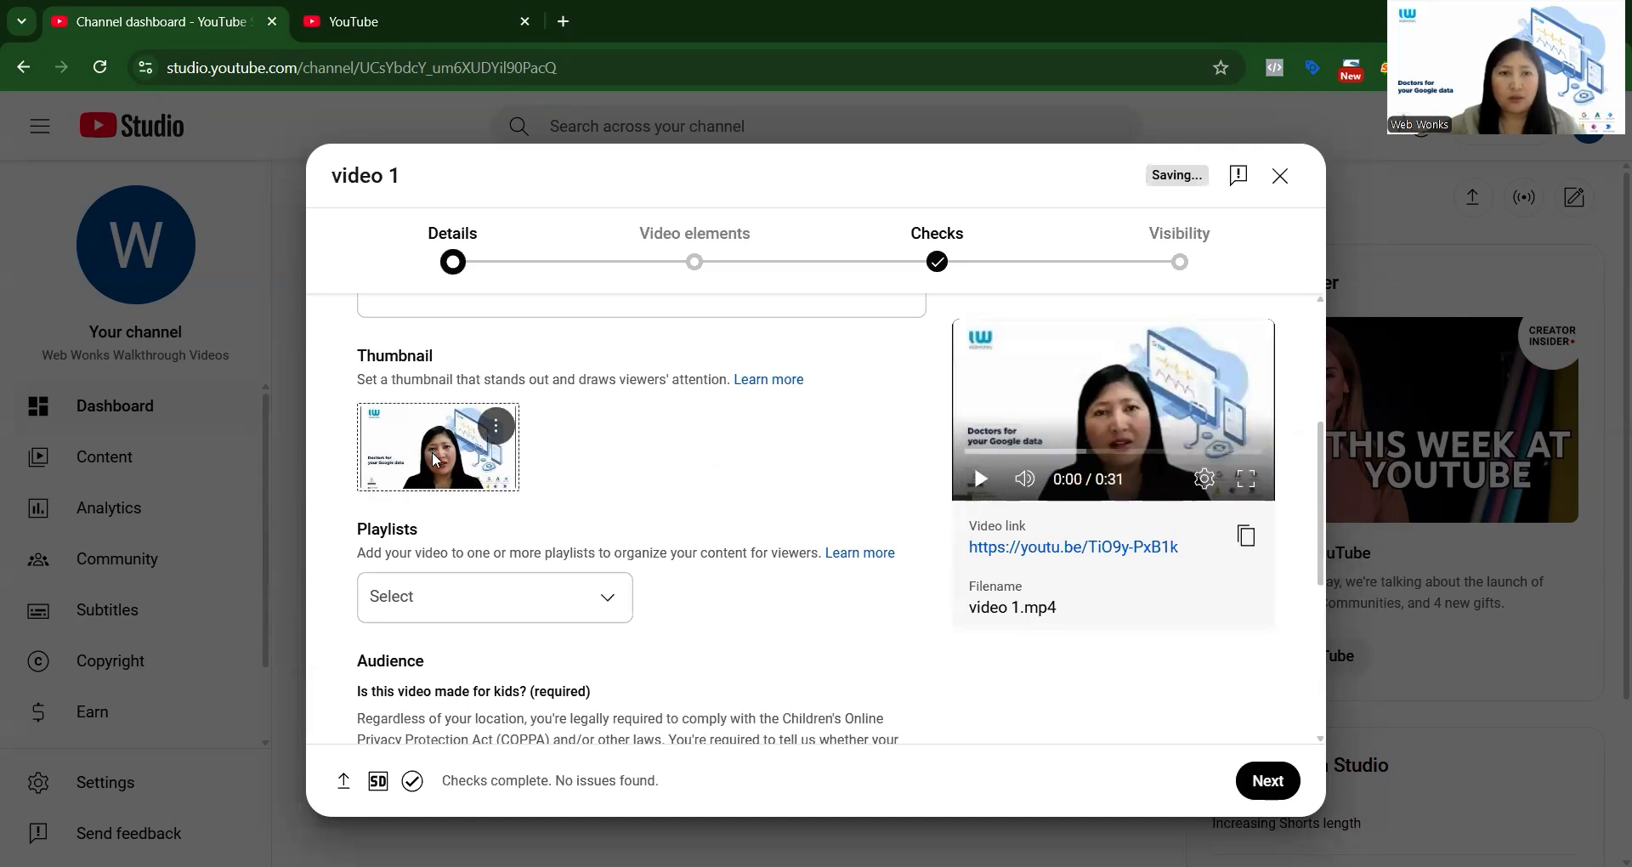
click(496, 425)
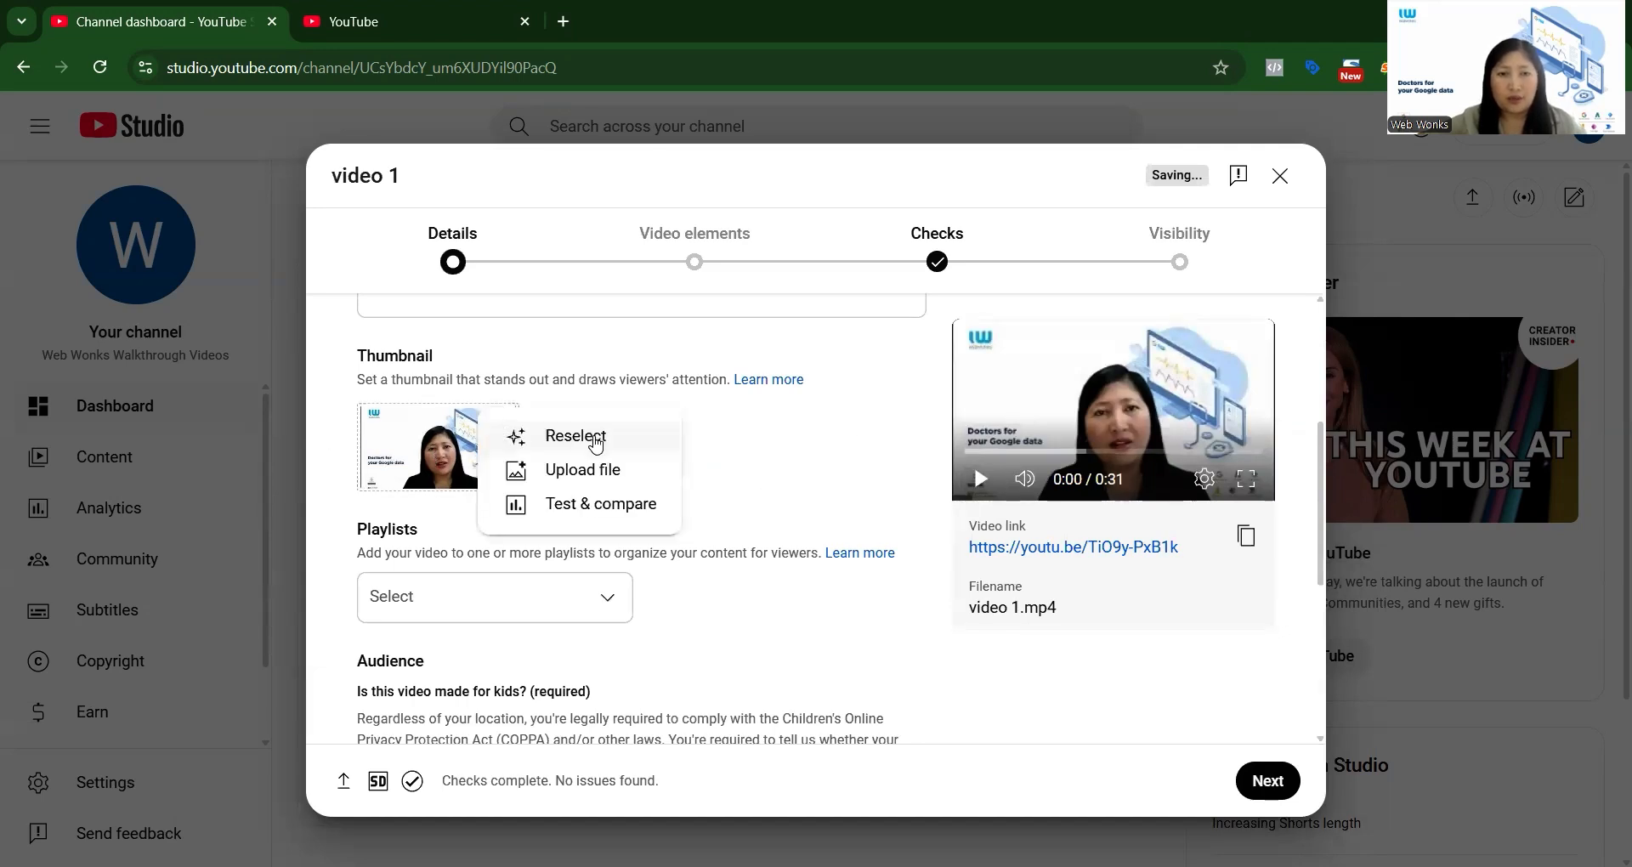
click(596, 440)
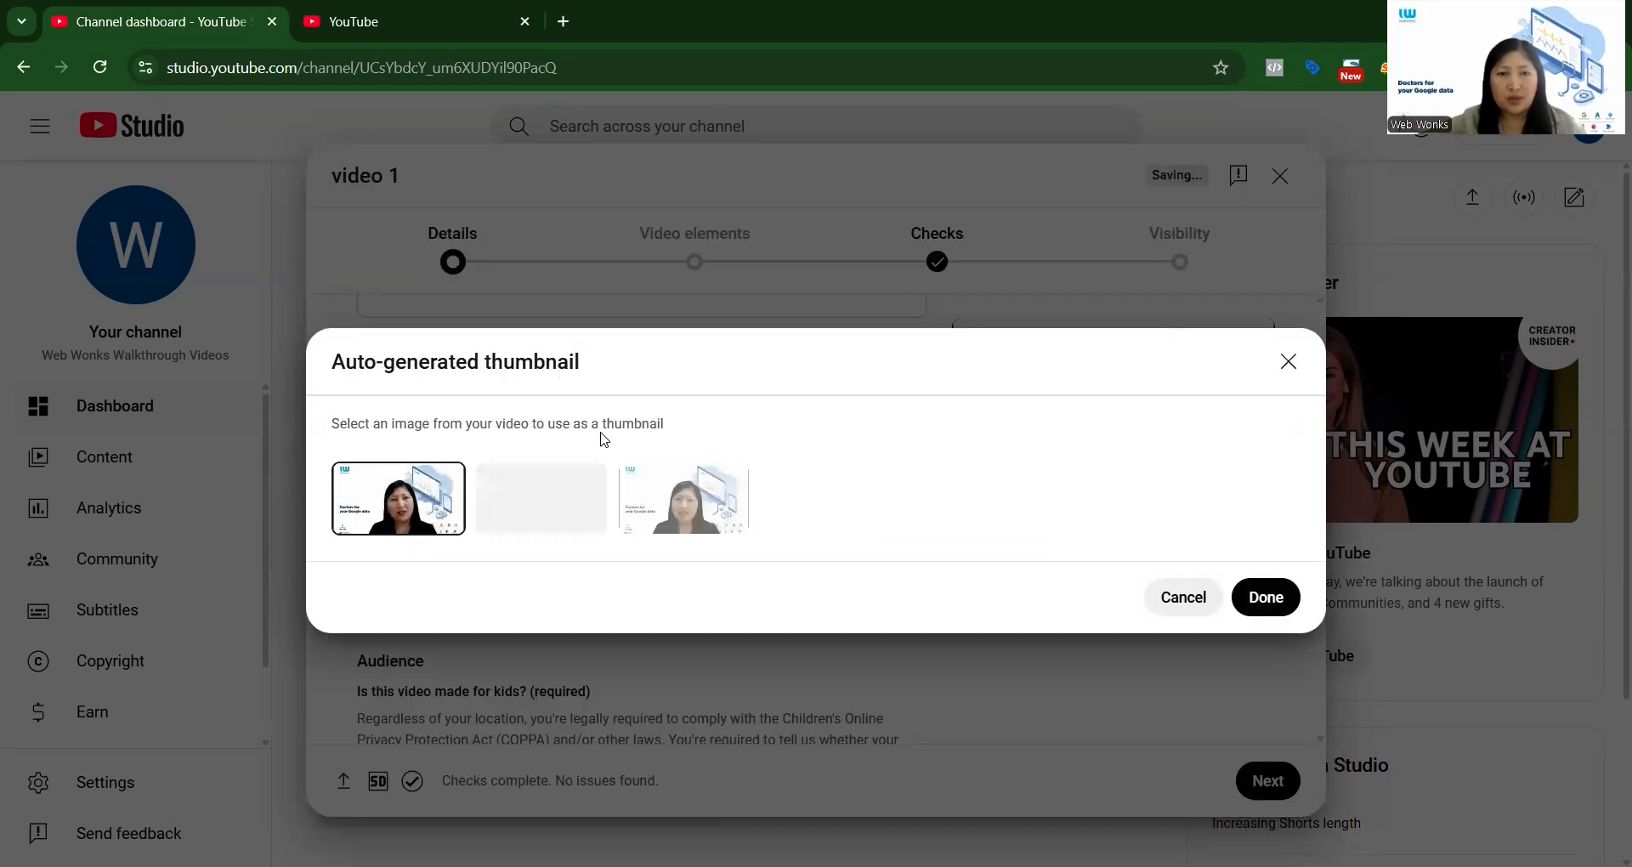
click(689, 525)
click(1260, 595)
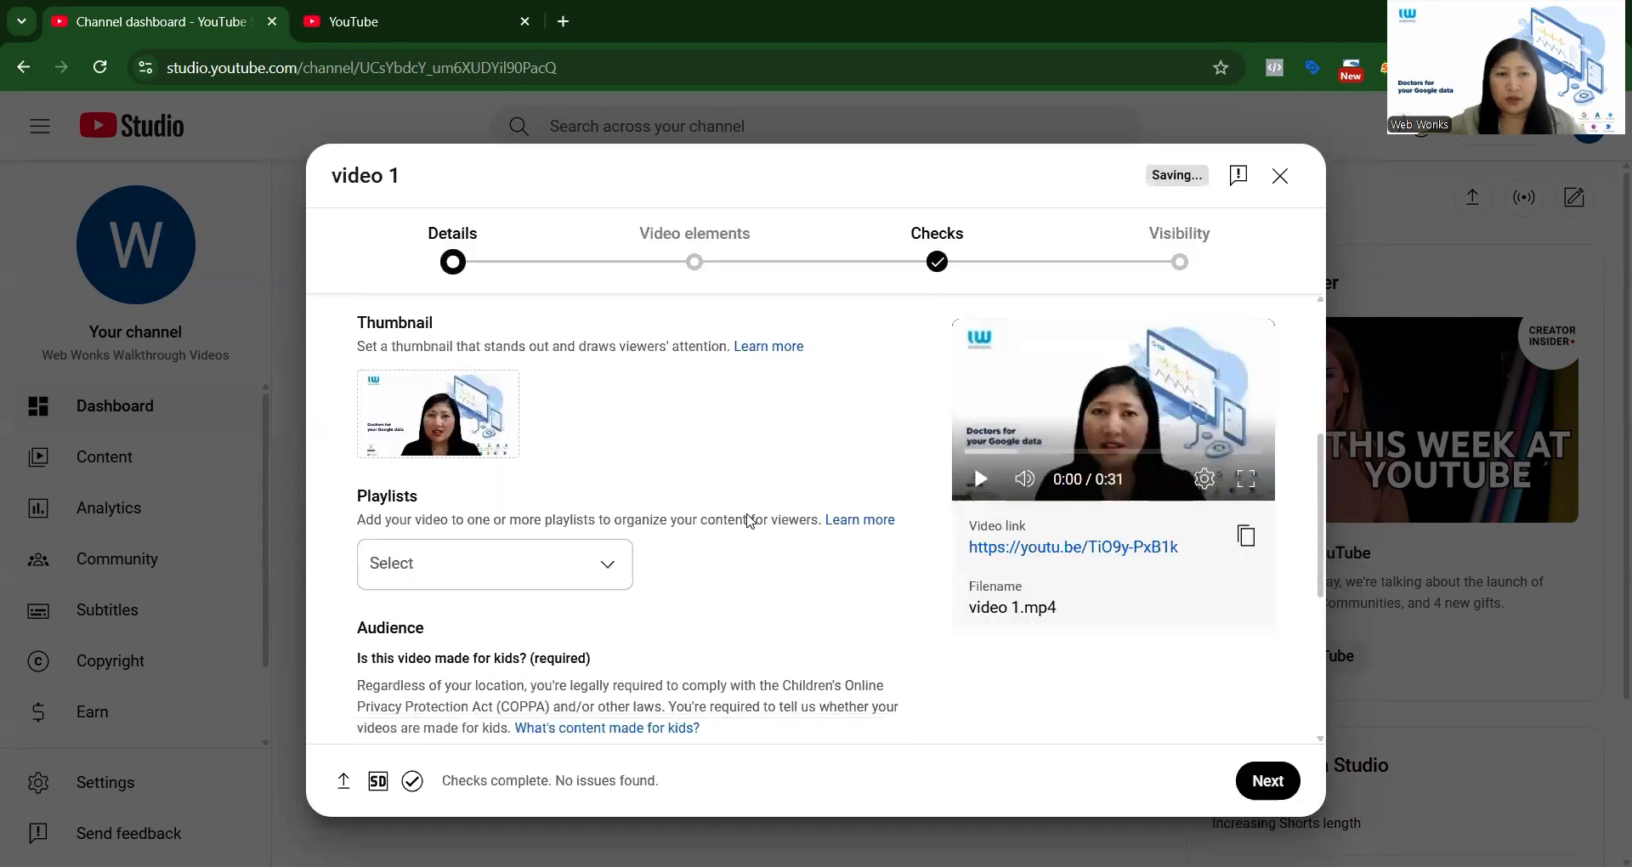
Set the audience option to "Yes, it's made for kids".
scroll(600, 426, up, 1)
scroll(600, 426, down, 1)
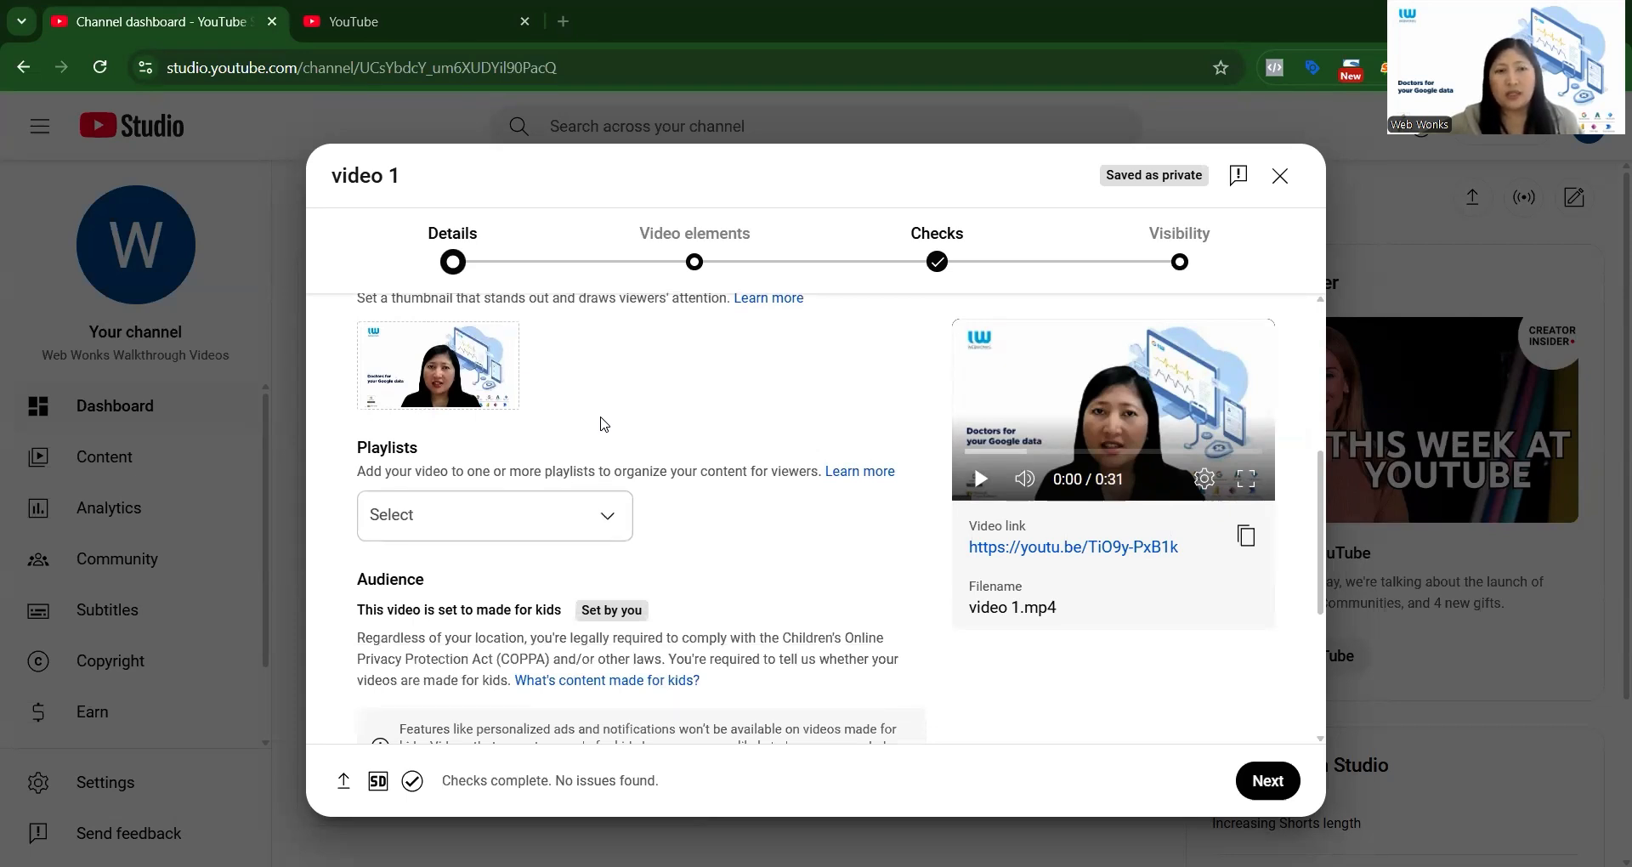
Check which playlists are available for the video and close the list without choosing one.
scroll(604, 425, down, 1)
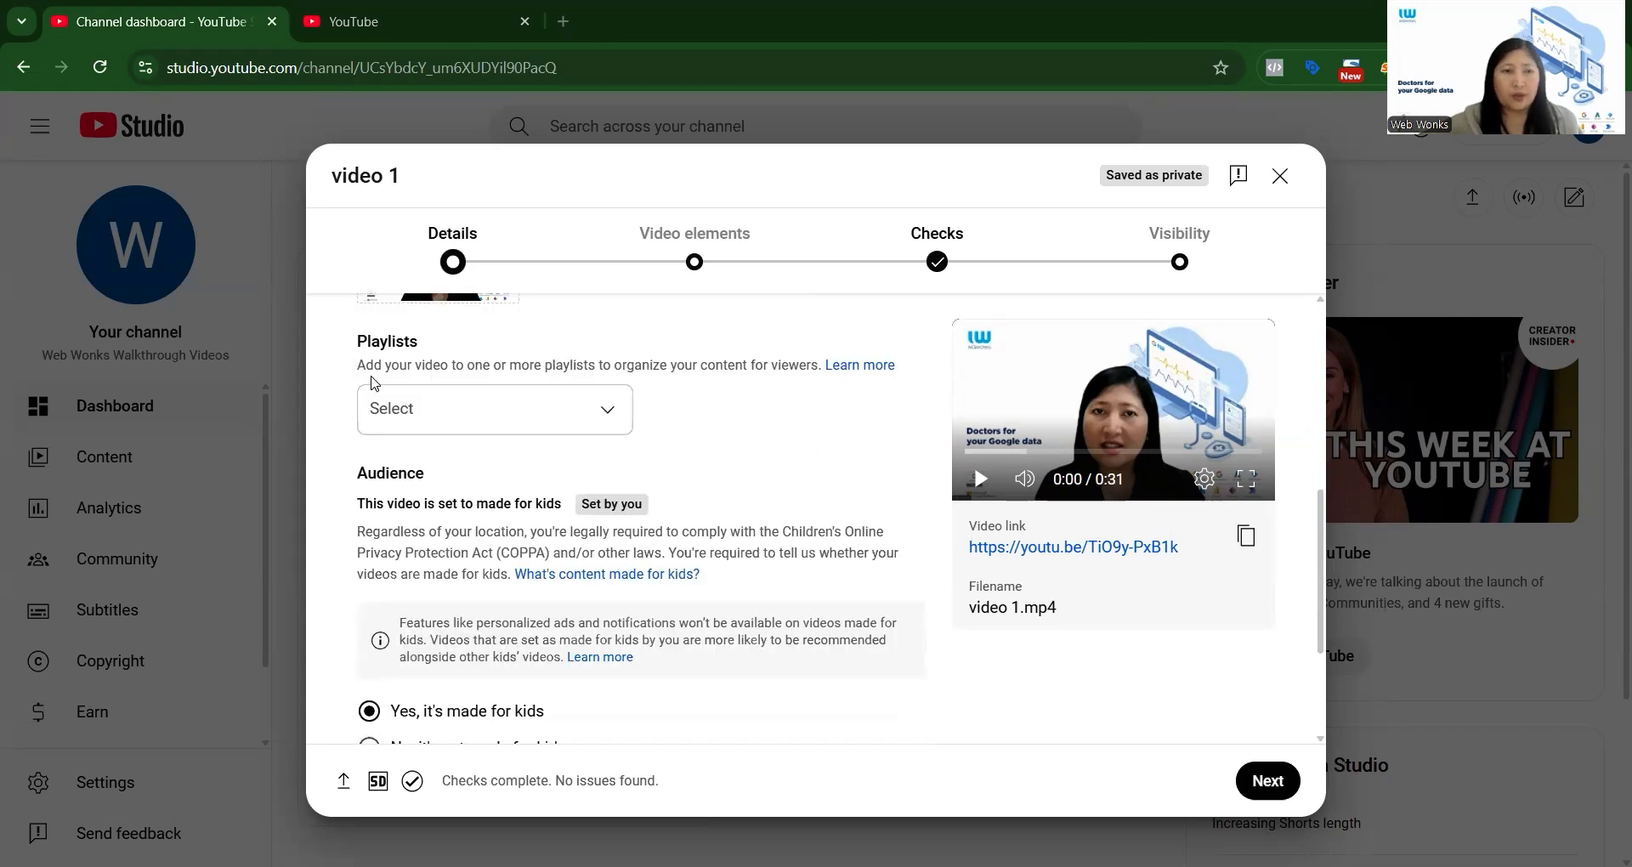
click(607, 419)
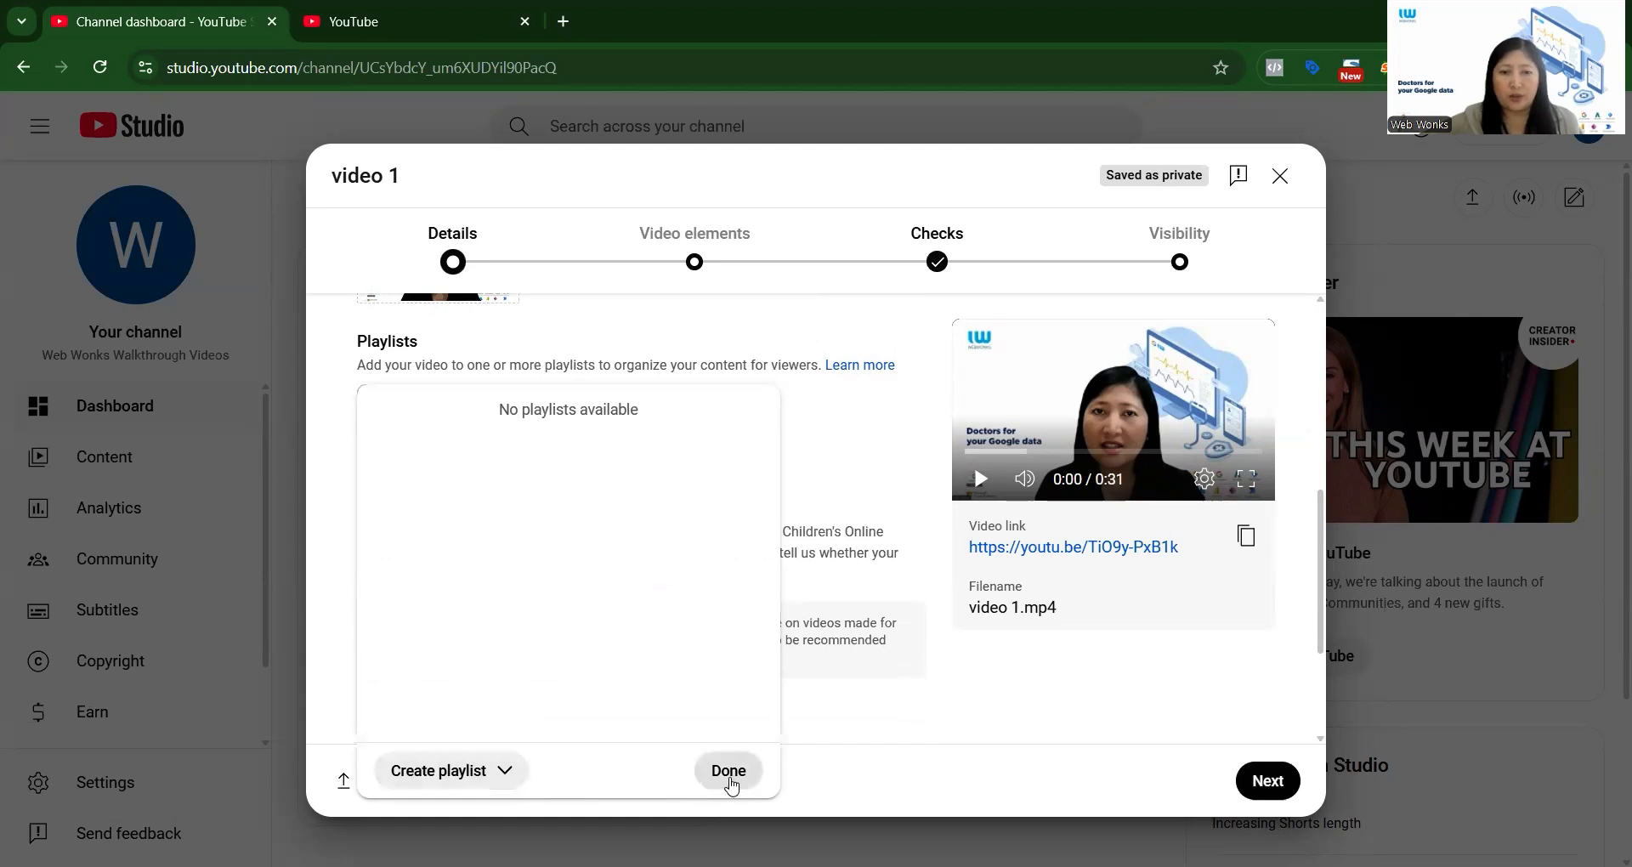
click(733, 775)
Expand the additional video details and examine the automatic chapters, featured places and automatic concepts settings.
scroll(379, 389, down, 1)
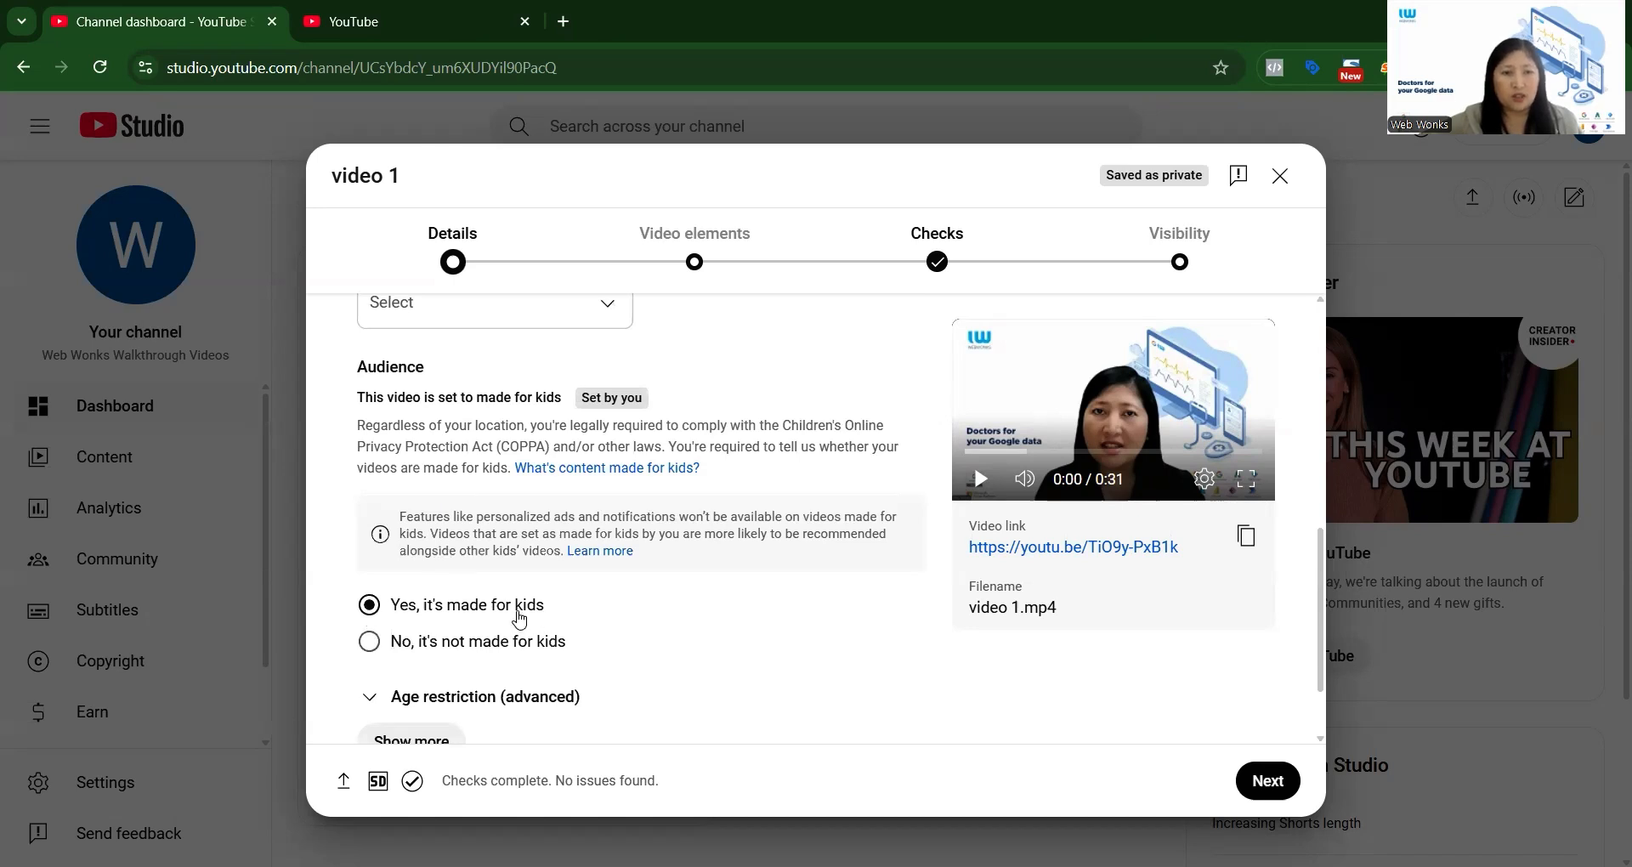
scroll(521, 621, down, 1)
click(410, 633)
scroll(601, 590, down, 3)
scroll(504, 492, down, 2)
scroll(497, 466, up, 2)
scroll(489, 459, down, 1)
scroll(487, 457, down, 9)
scroll(488, 457, up, 1)
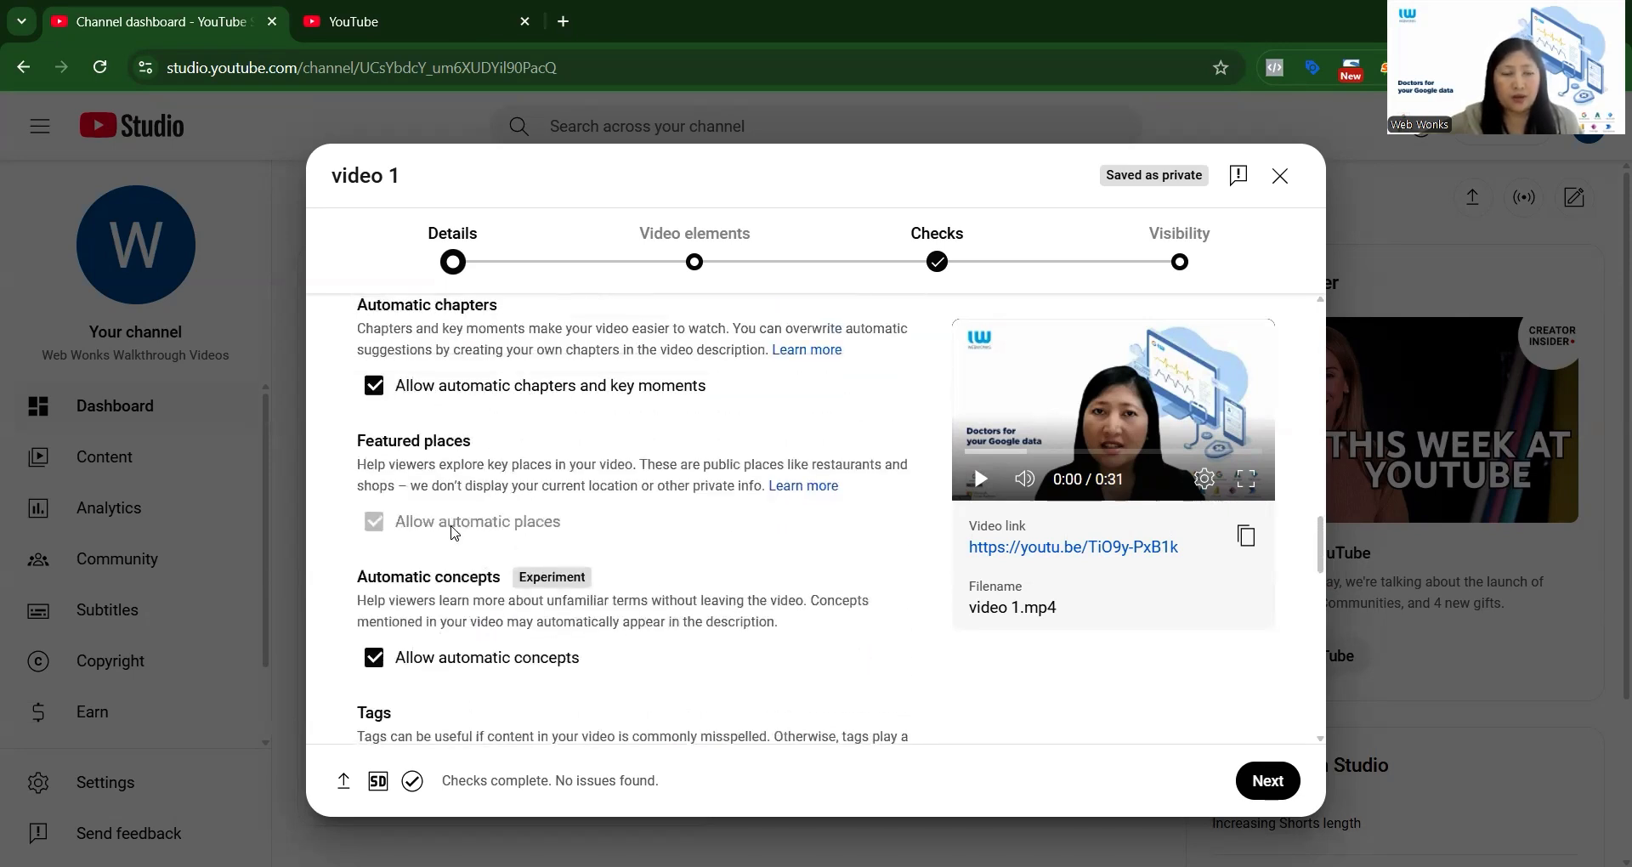
Review the remaining details, from tags, language, recording date and license to category and comments.
scroll(455, 533, down, 3)
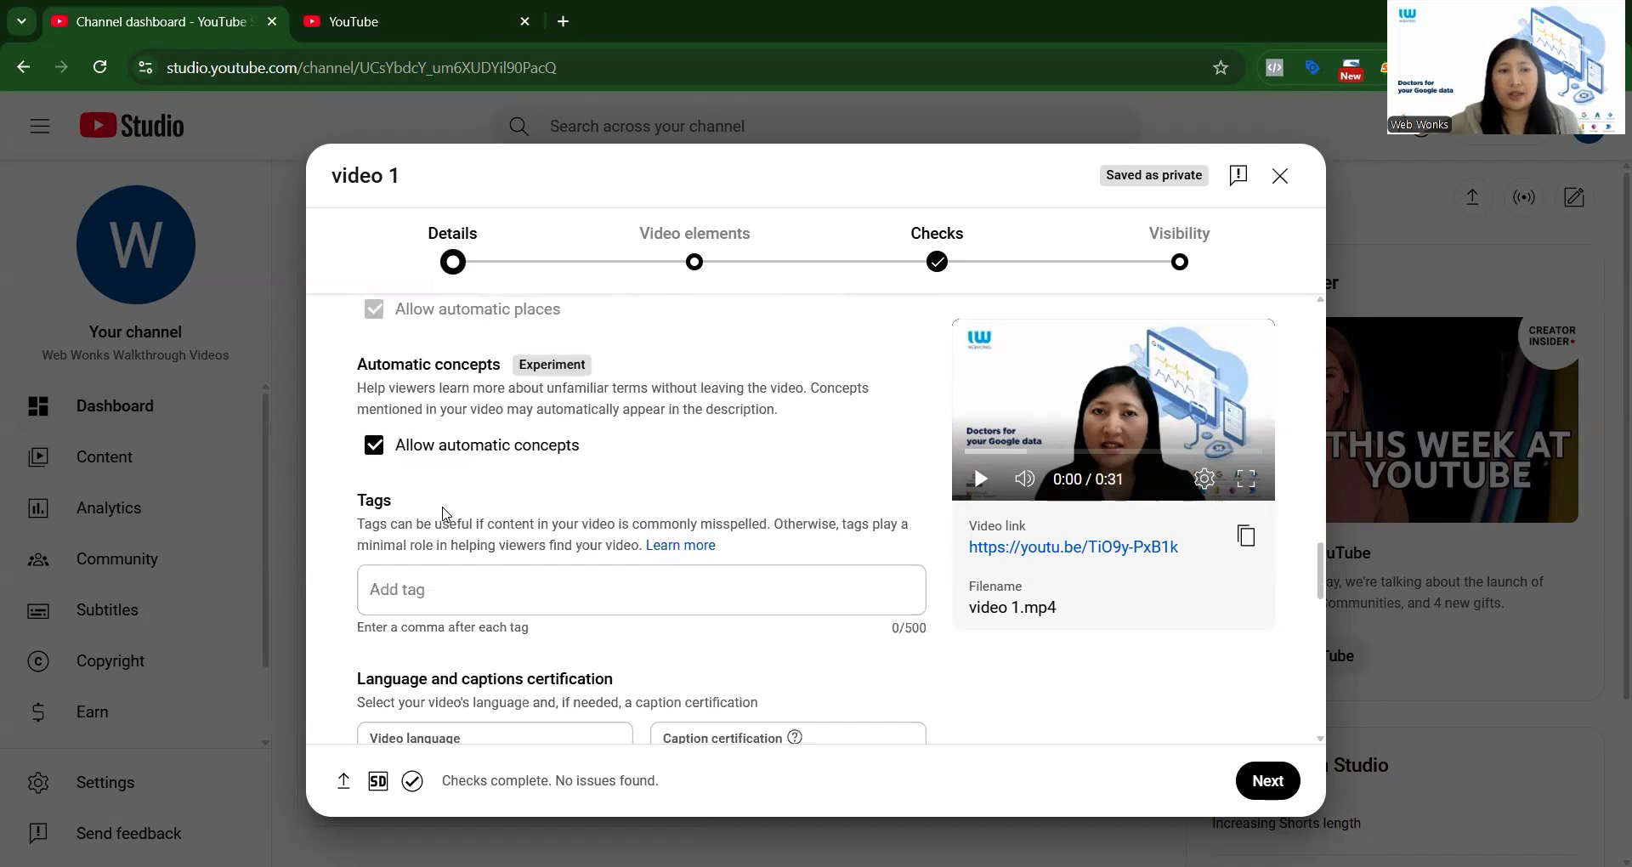
scroll(445, 514, down, 2)
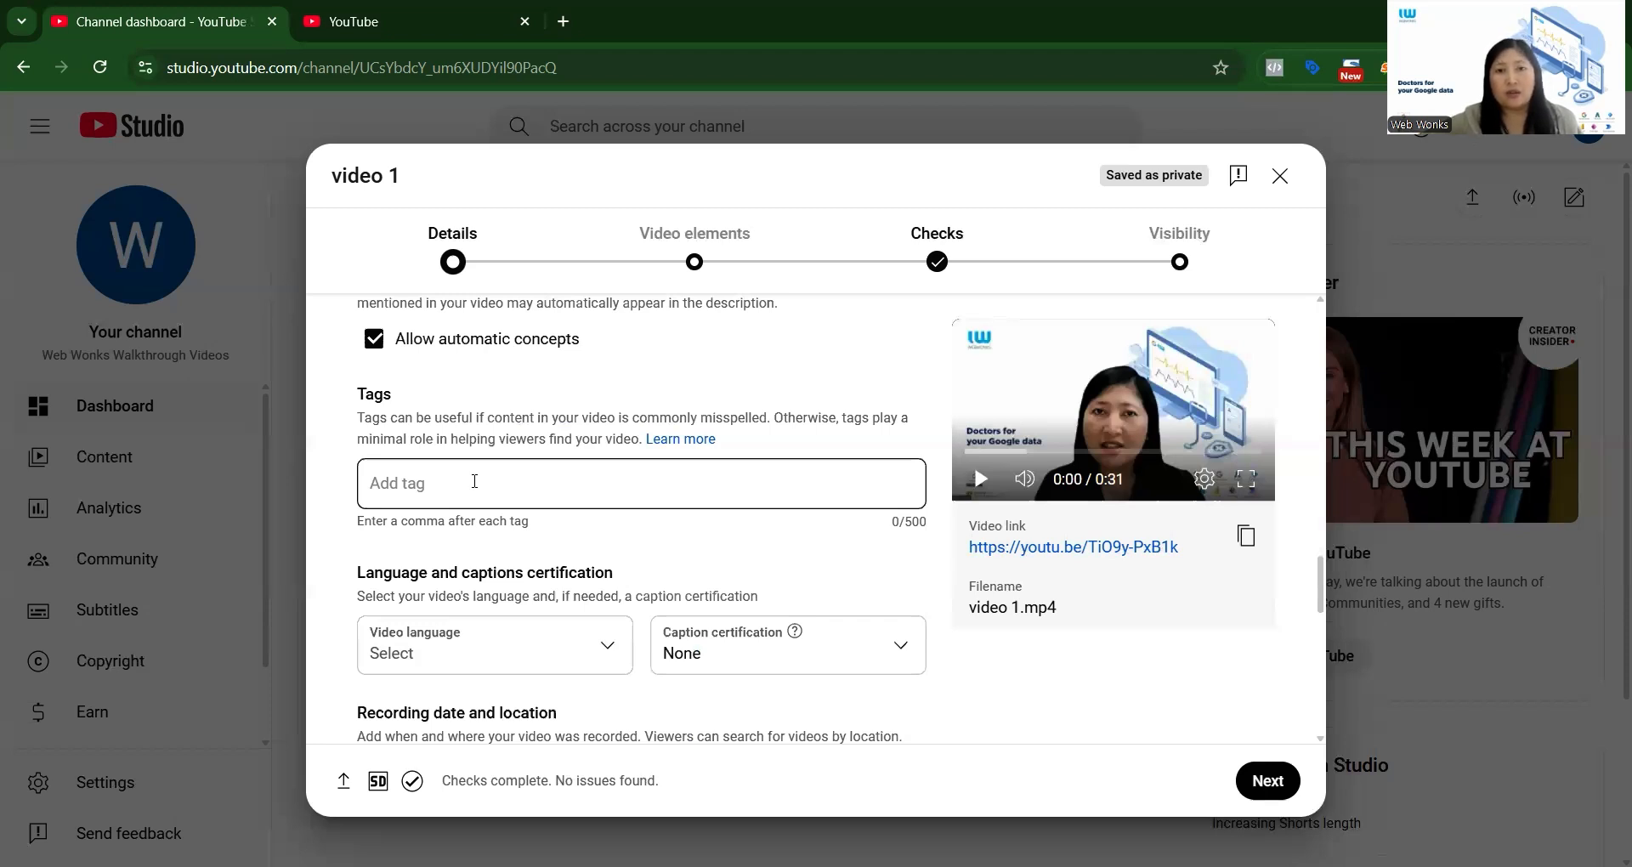
scroll(477, 476, down, 4)
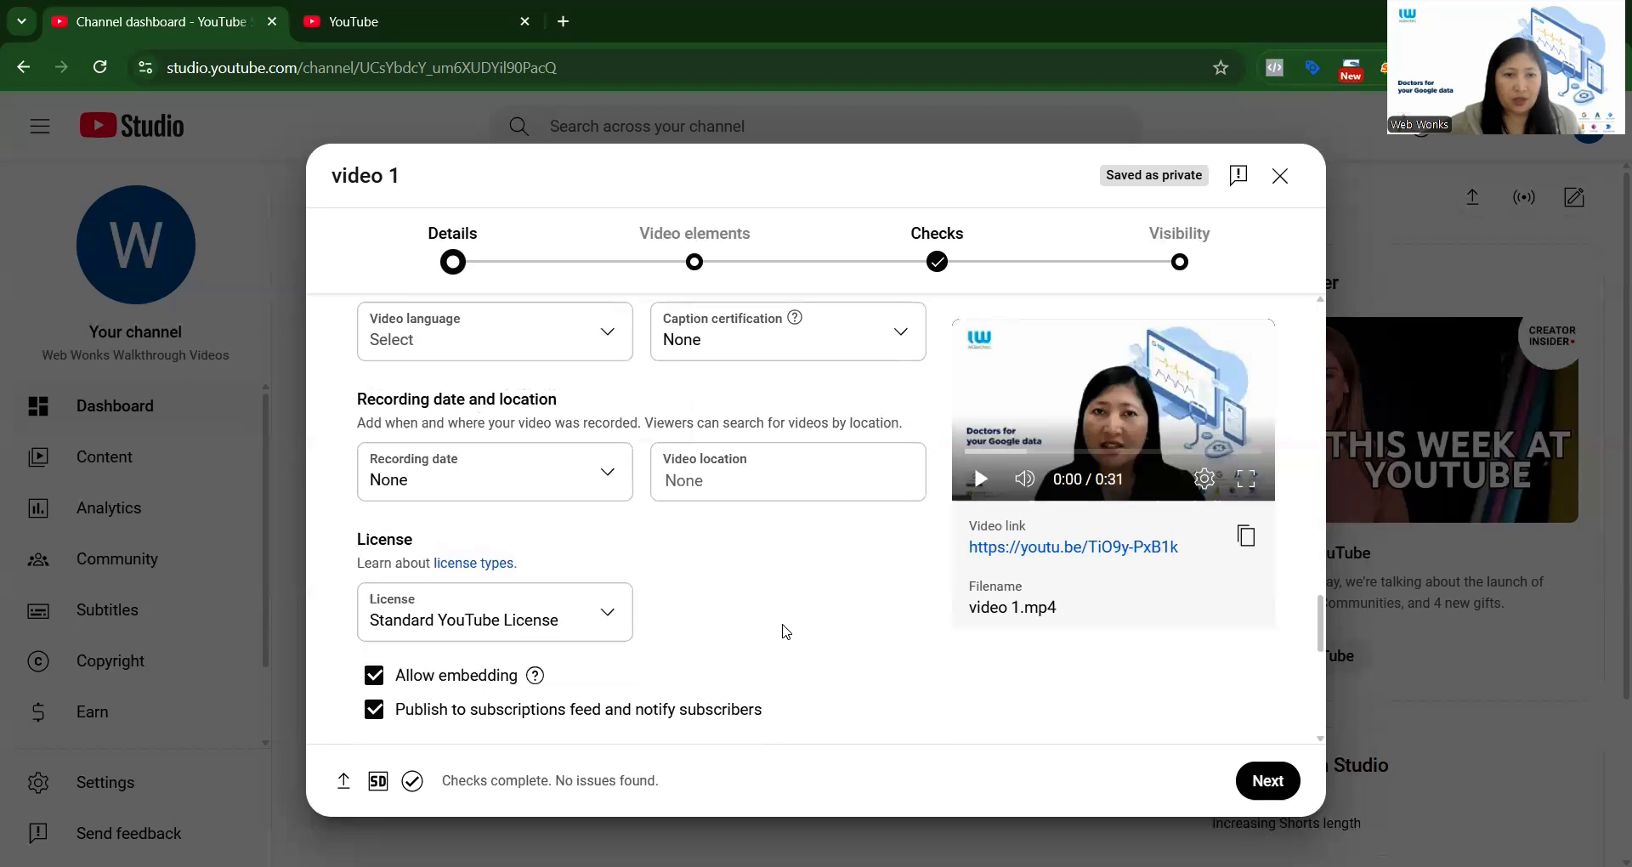
scroll(627, 401, up, 1)
scroll(782, 650, down, 2)
scroll(779, 648, down, 5)
scroll(713, 502, up, 1)
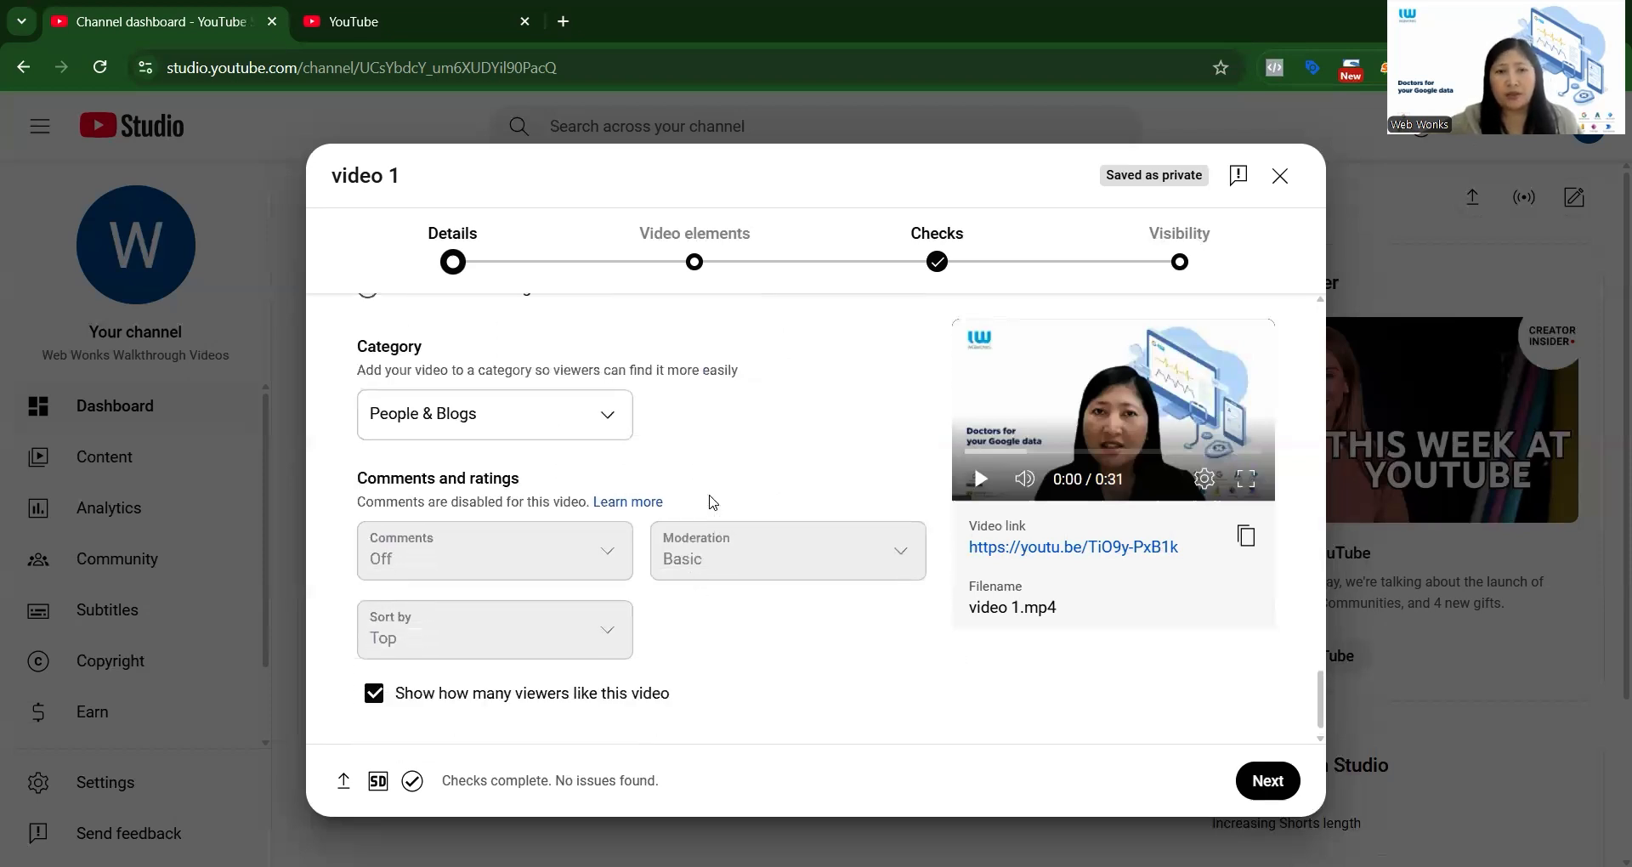
scroll(714, 503, up, 2)
Advance the upload through the Video elements and Checks stages to Visibility without adding any elements.
click(1265, 786)
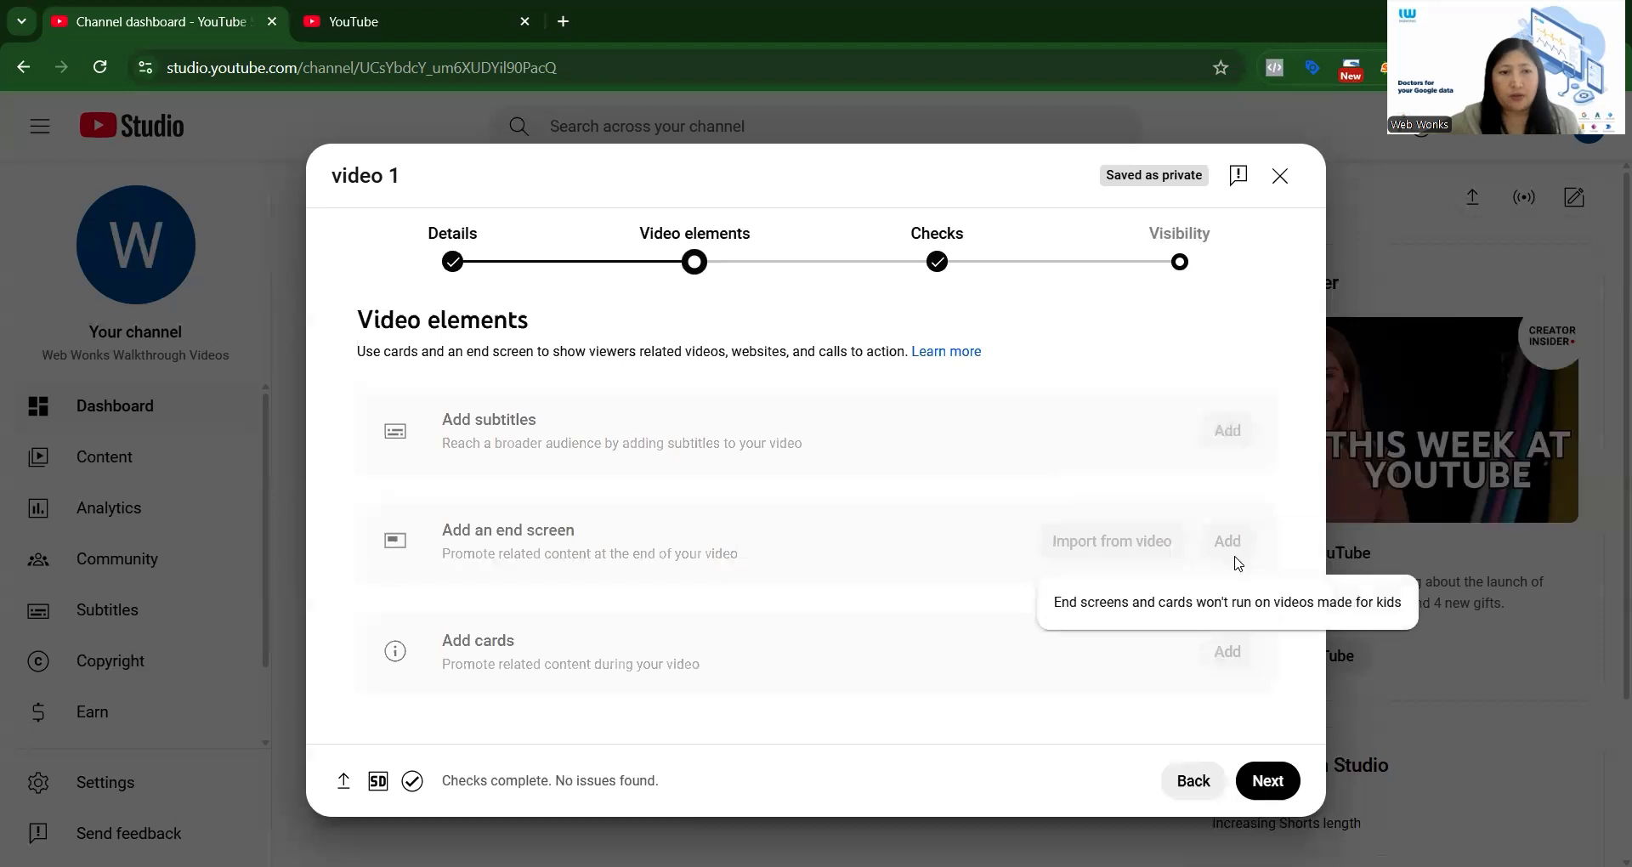
click(1265, 782)
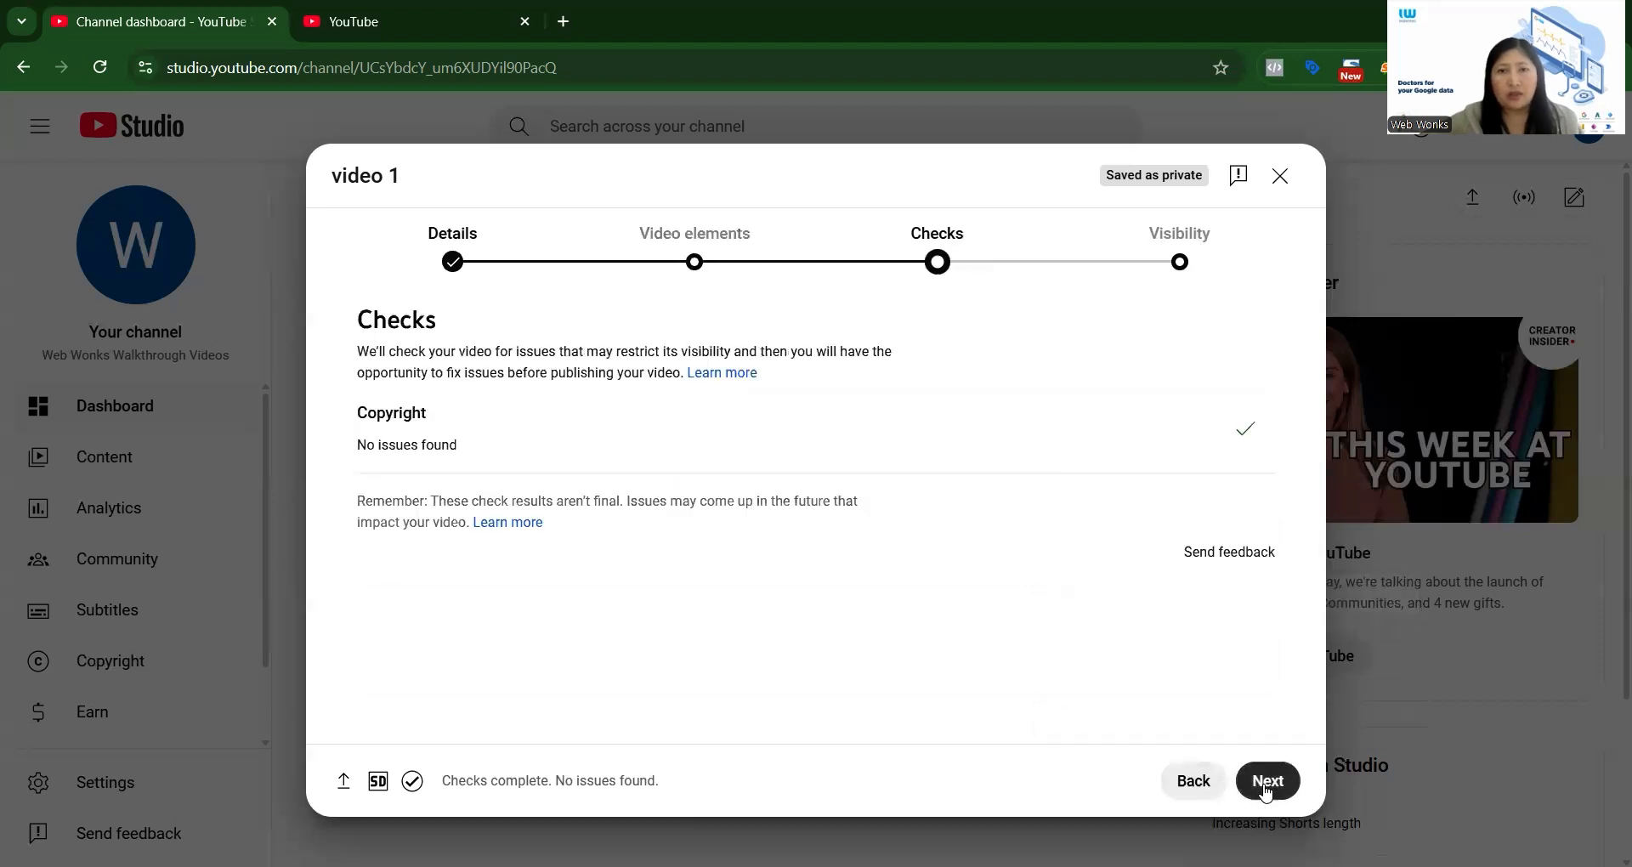
click(1266, 795)
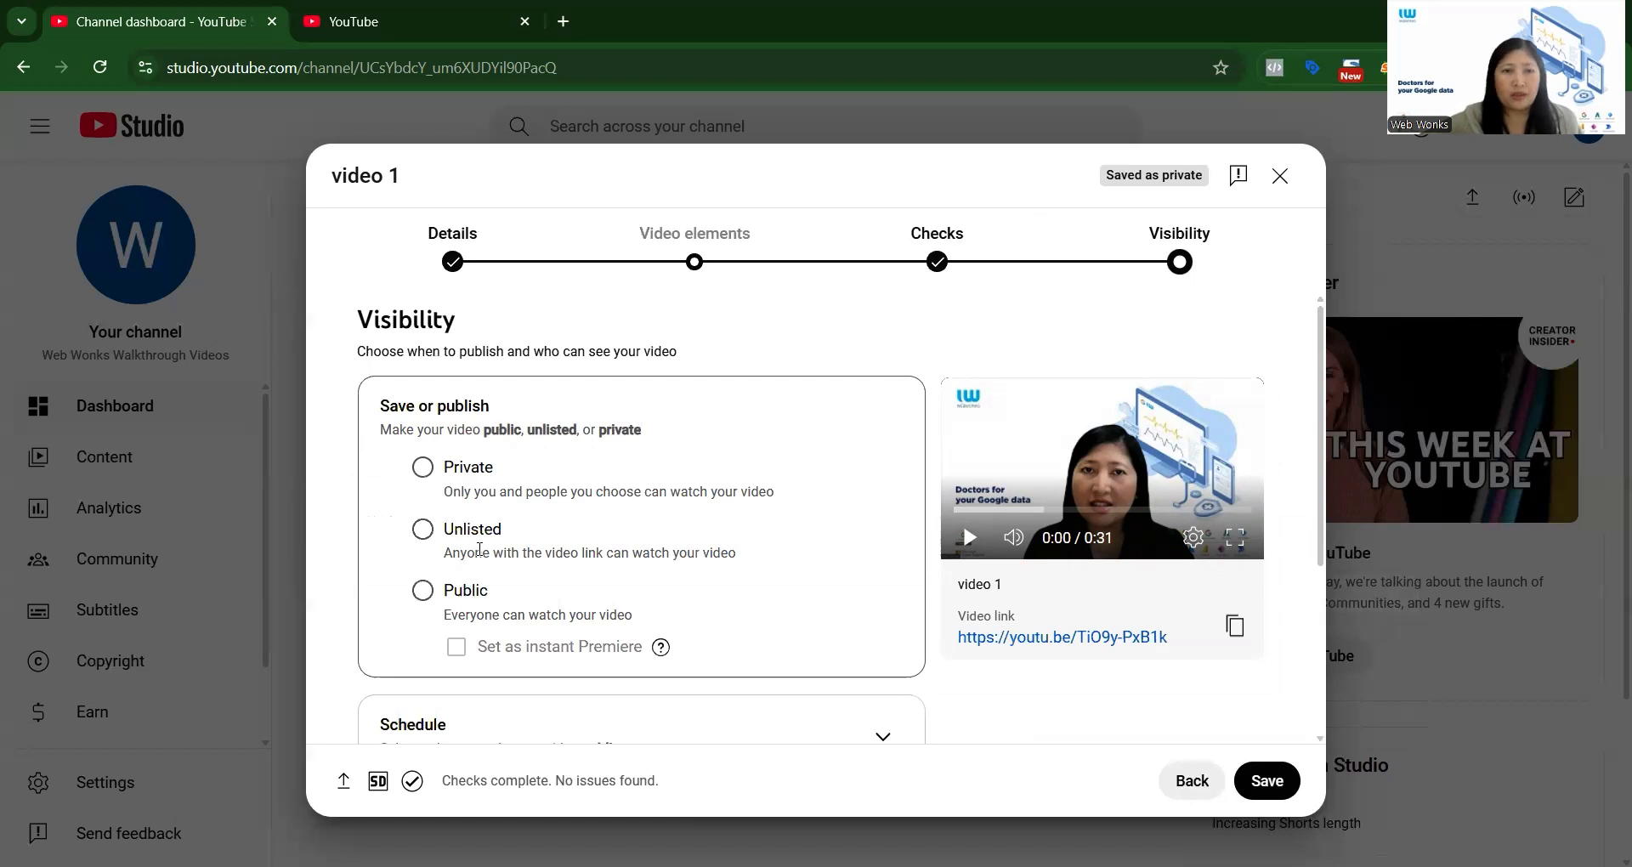
Review the publishing options, set the video's visibility to Private and save it.
scroll(869, 540, down, 2)
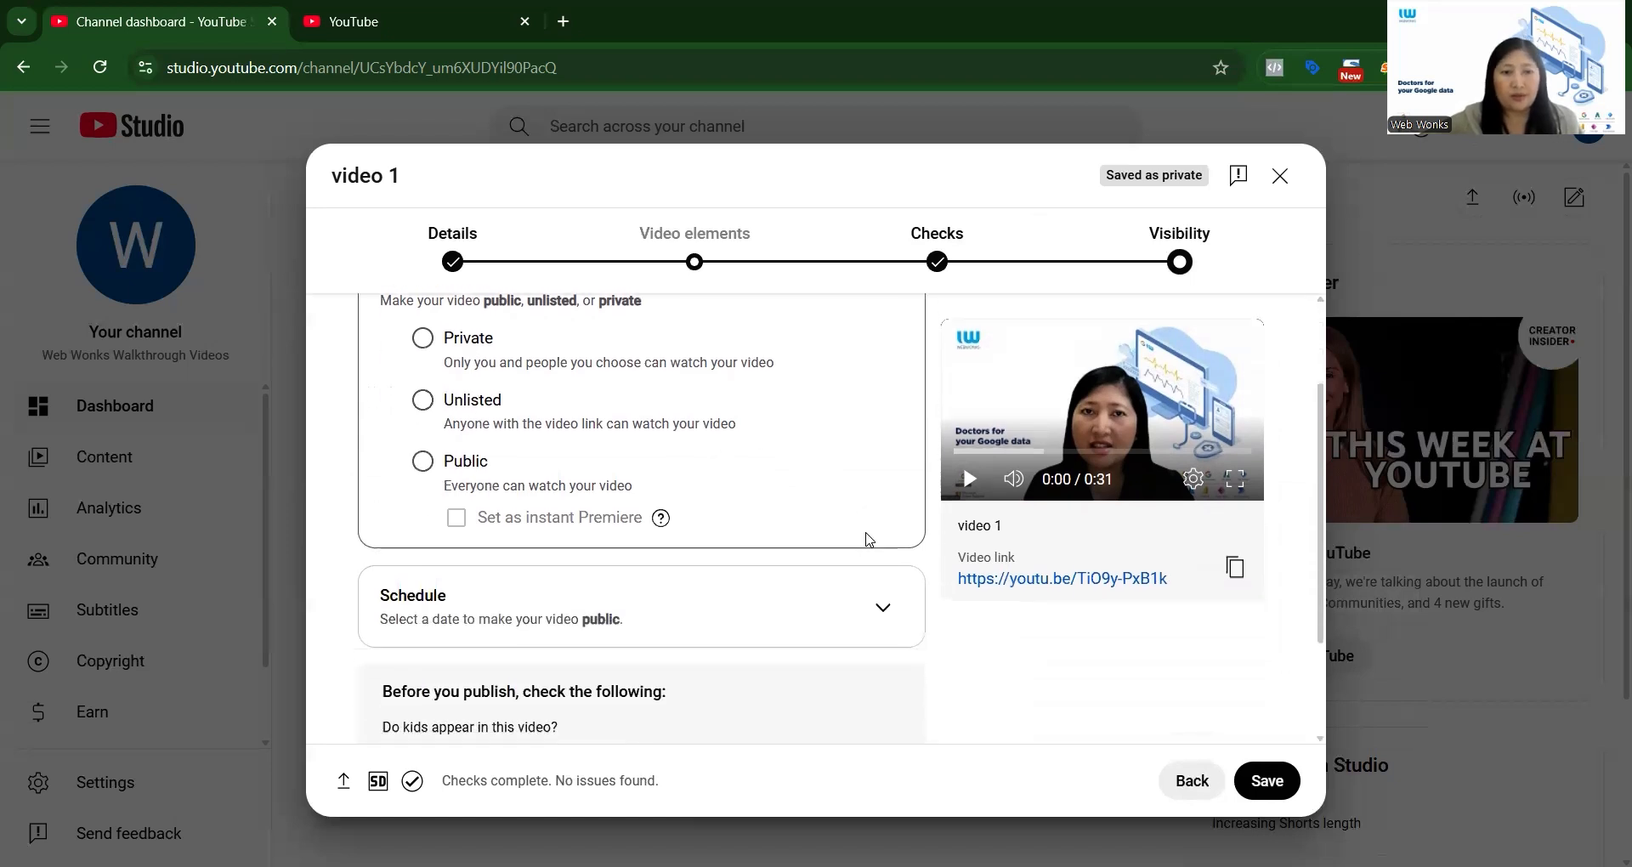
scroll(755, 395, down, 2)
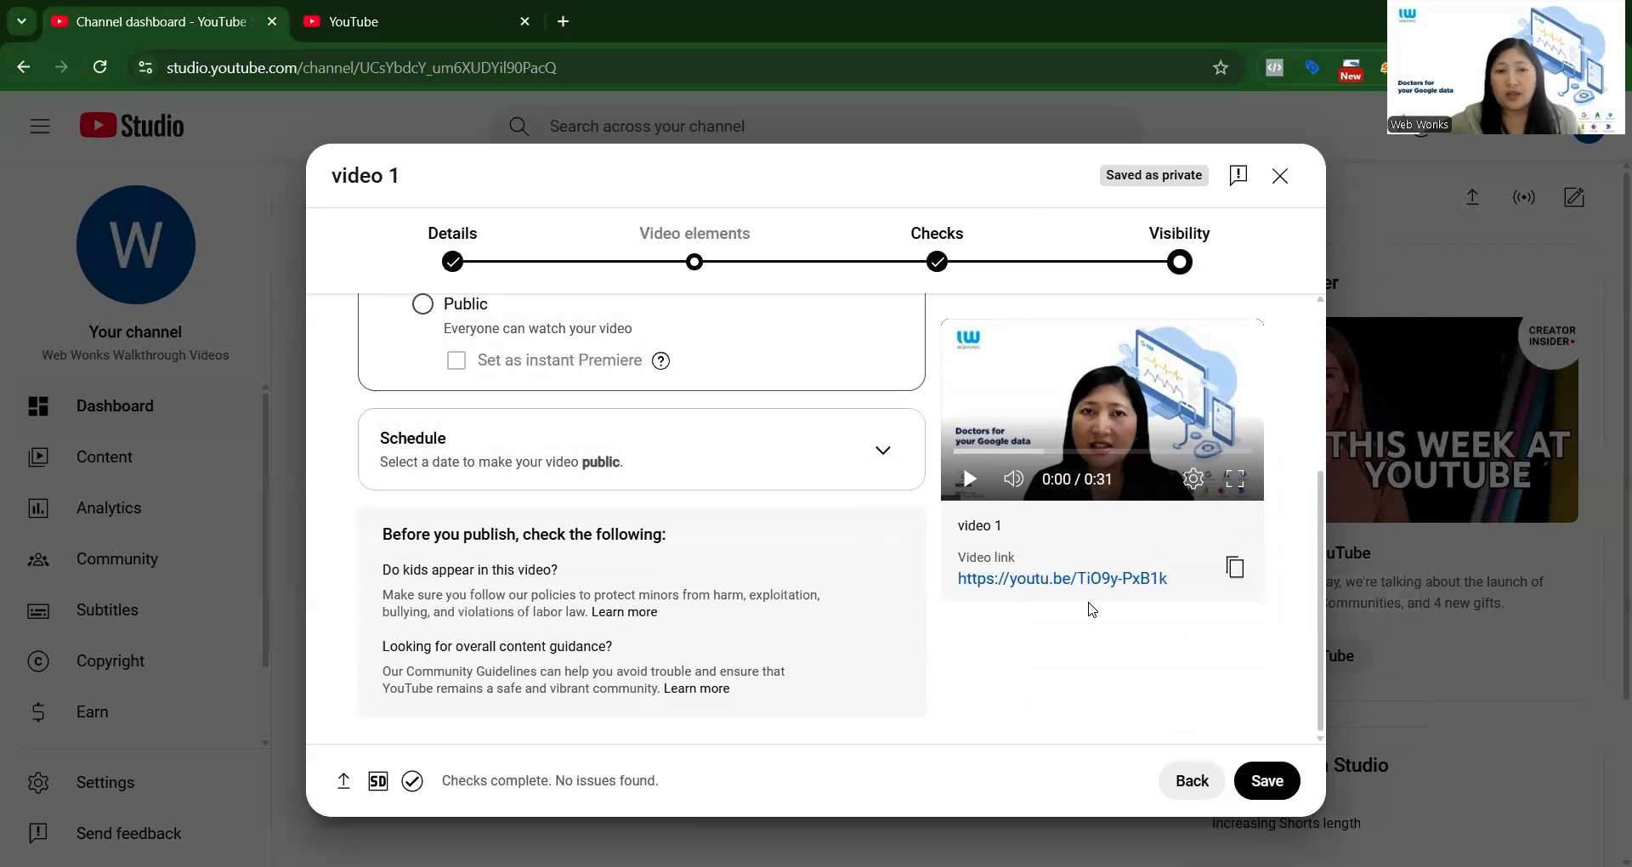
click(1269, 782)
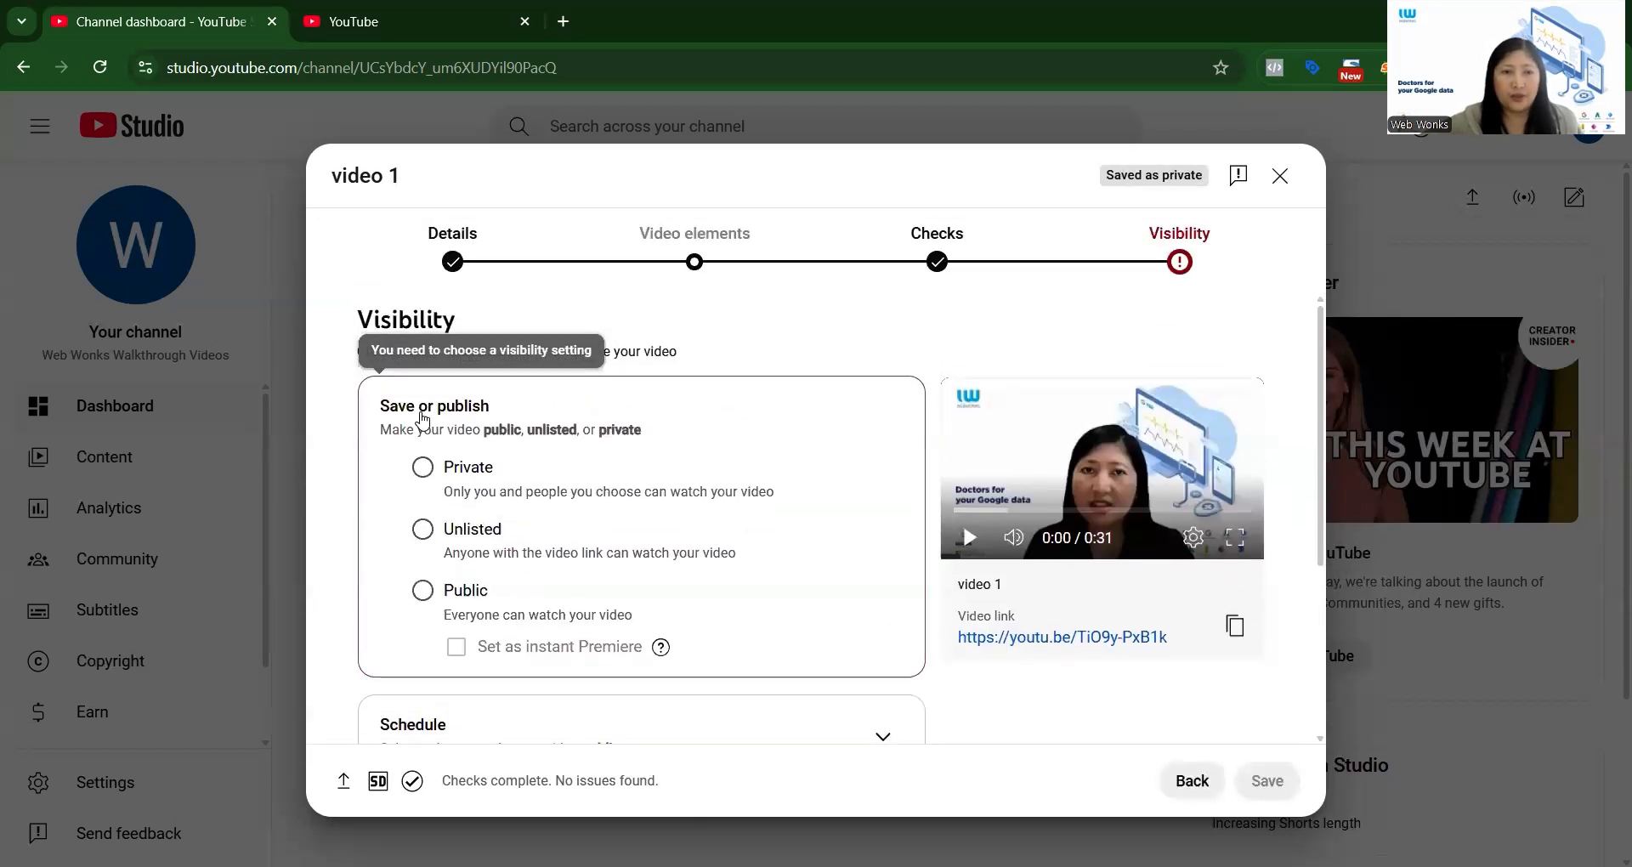
click(424, 473)
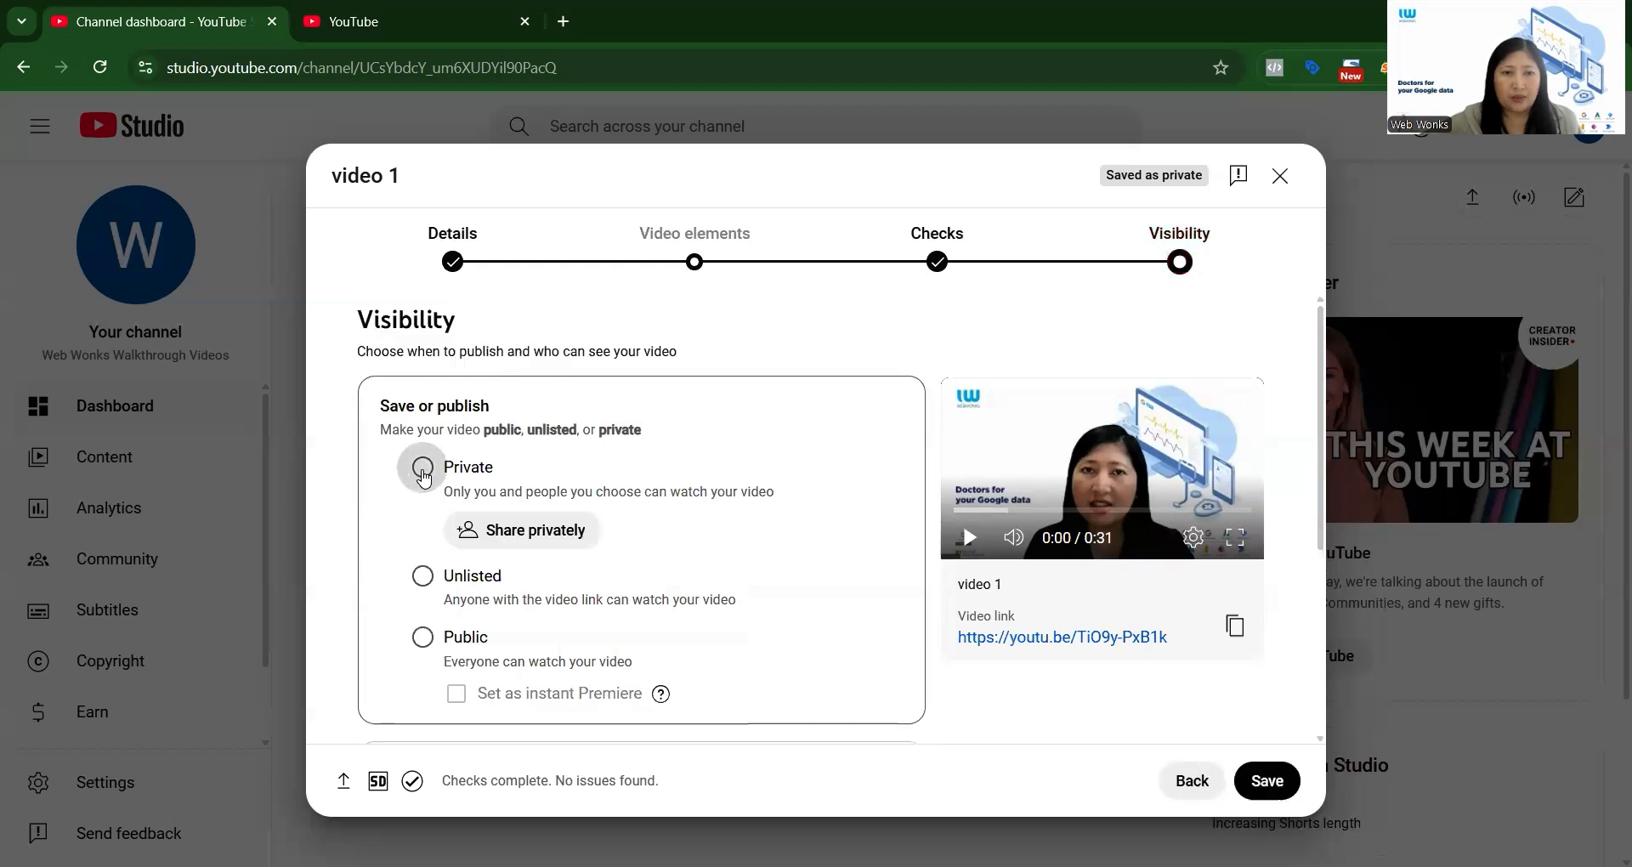
click(1267, 782)
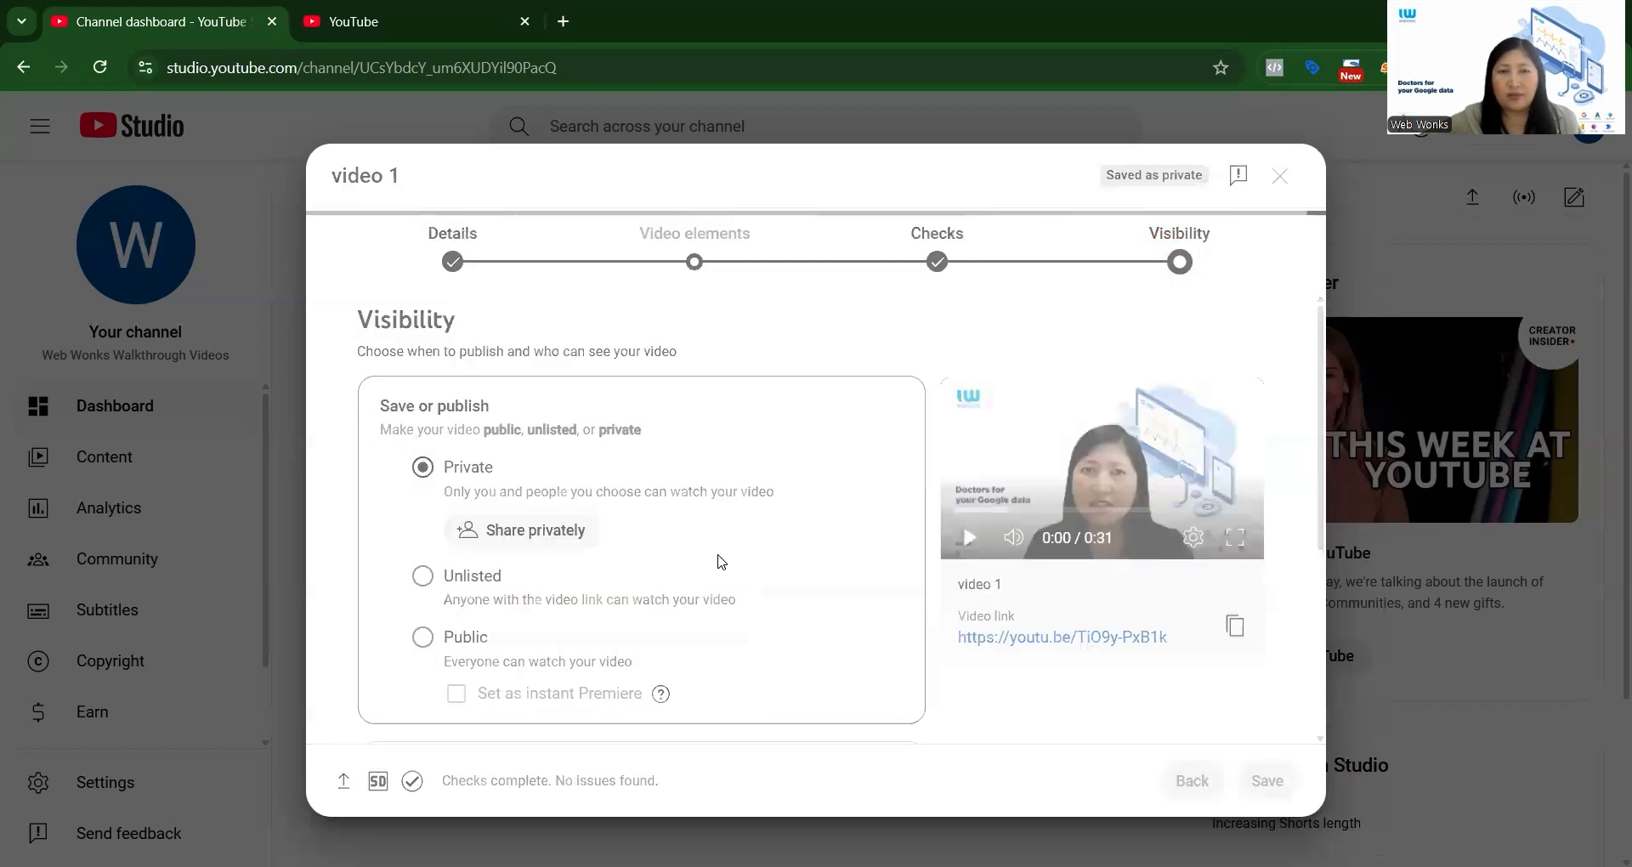